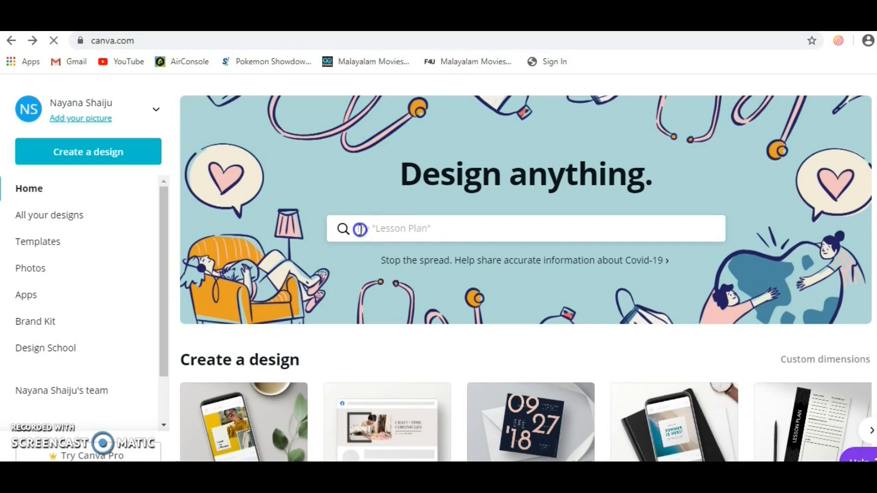
# Step: Search the design templates for "newsletter"
pyautogui.write('n')
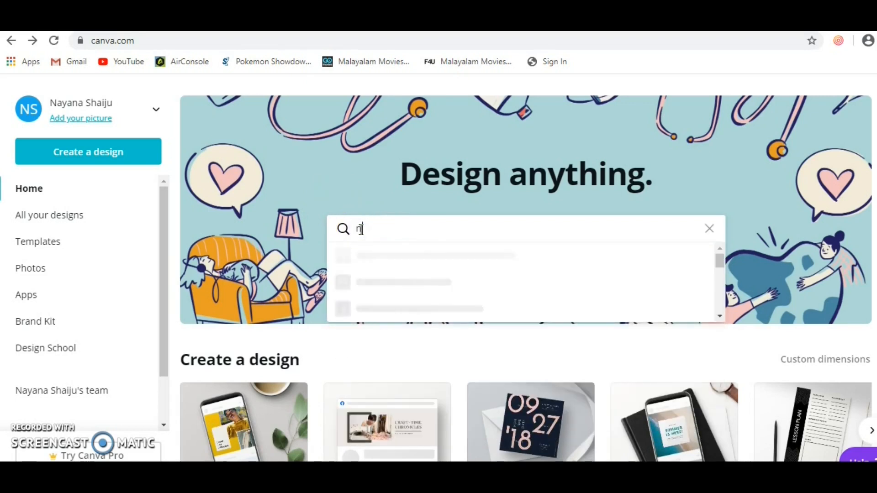
pyautogui.write('ewsle')
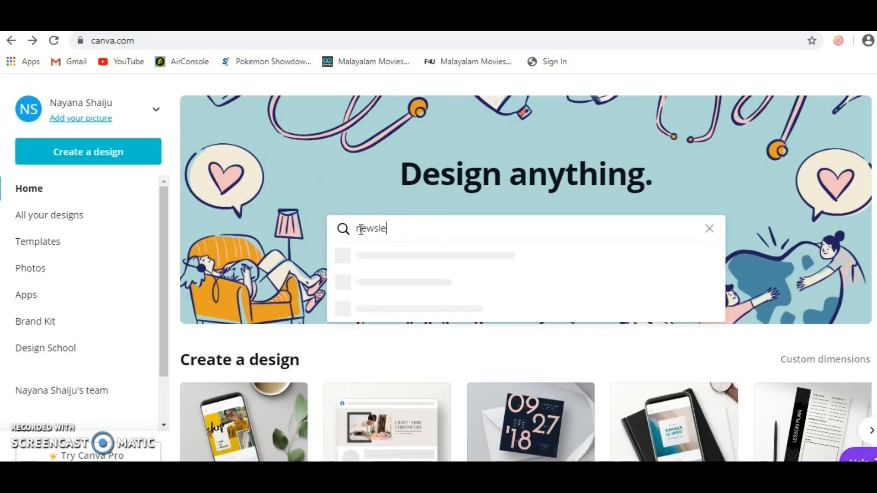
pyautogui.press('Return')
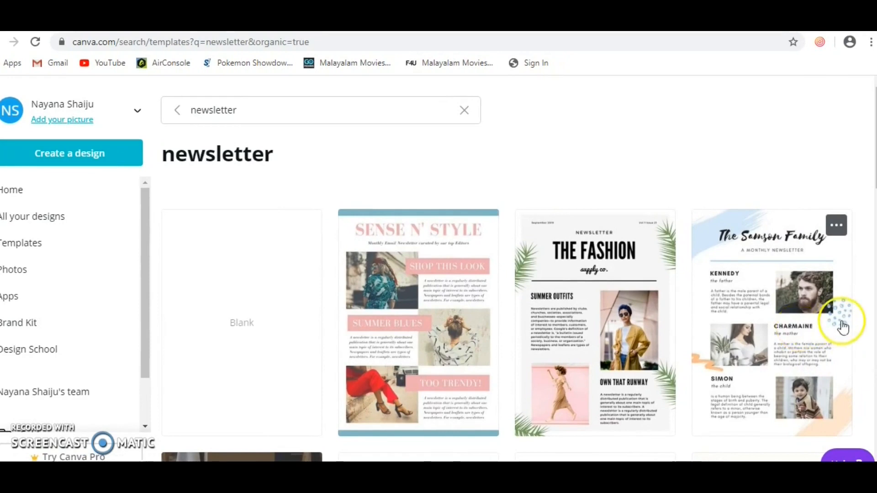
# Step: Browse the newsletter templates and open "The Techno Grind" laptop email newsletter for editing
pyautogui.scroll(-4, 675, 323)
pyautogui.scroll(-3, 679, 328)
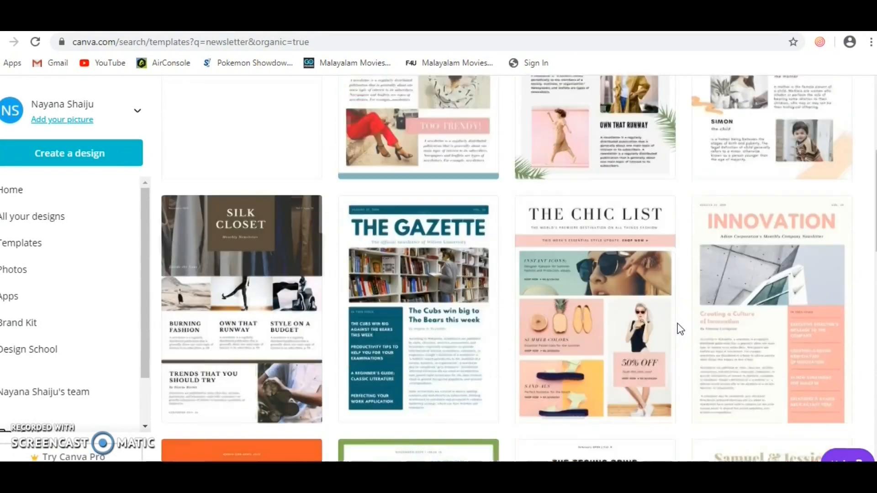
pyautogui.scroll(-4, 680, 327)
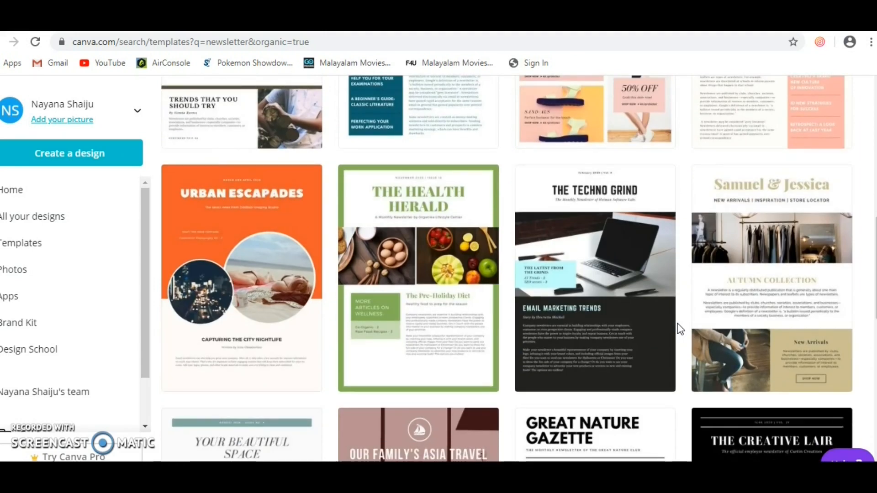
pyautogui.click(614, 299)
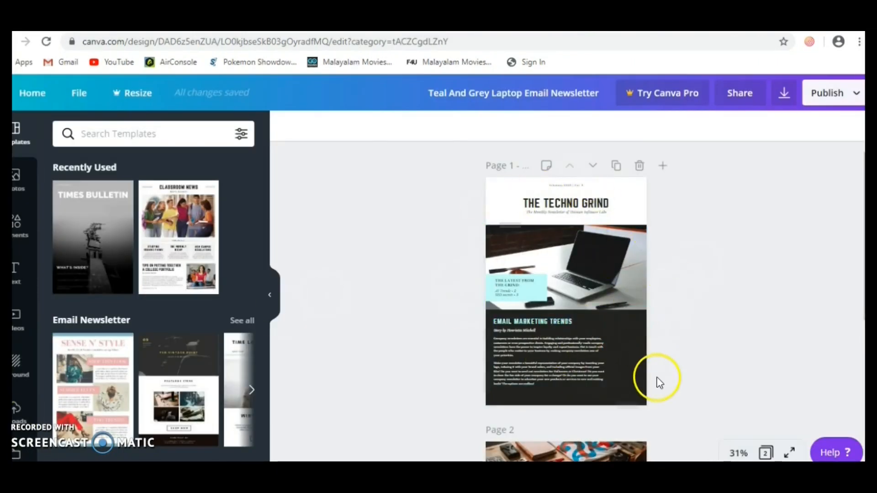
# Step: Change the dark block behind the "Email Marketing Trends" article on page 1 to the light grey photo color
pyautogui.click(736, 452)
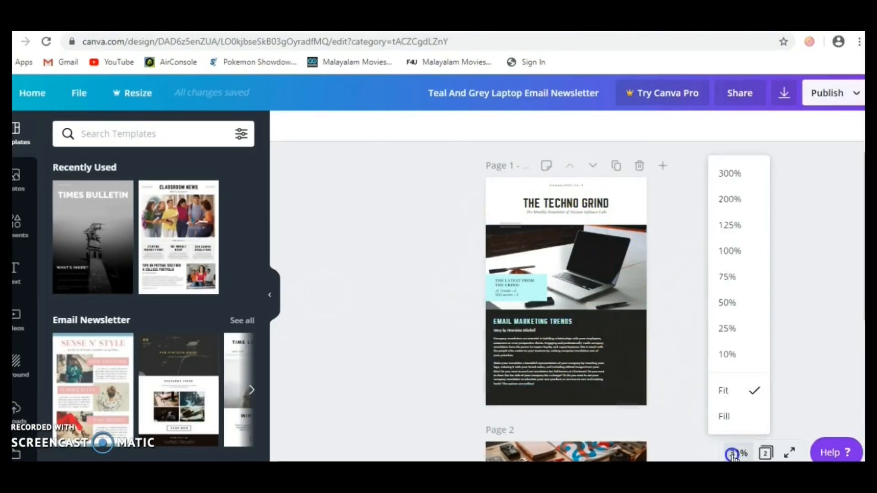
pyautogui.click(745, 303)
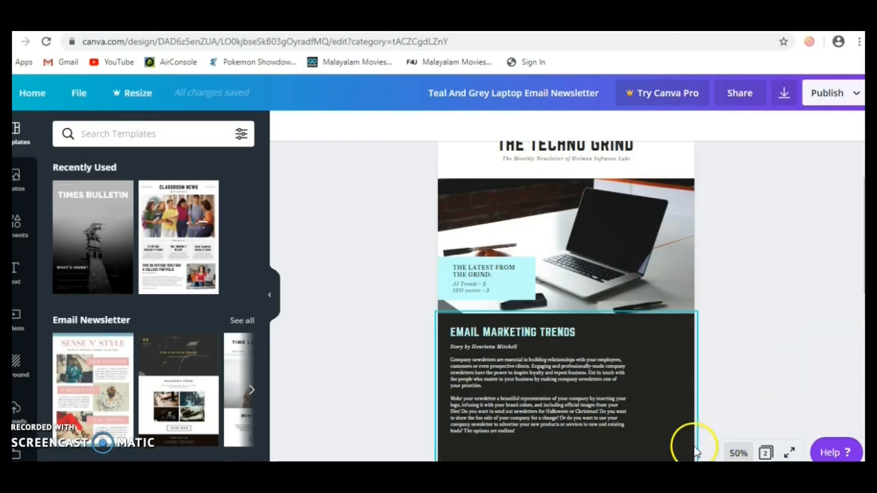
pyautogui.click(648, 345)
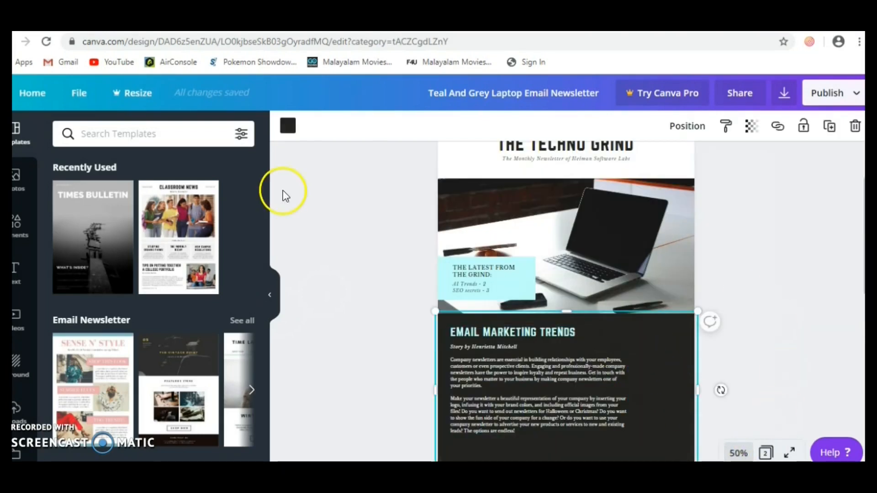
pyautogui.click(284, 129)
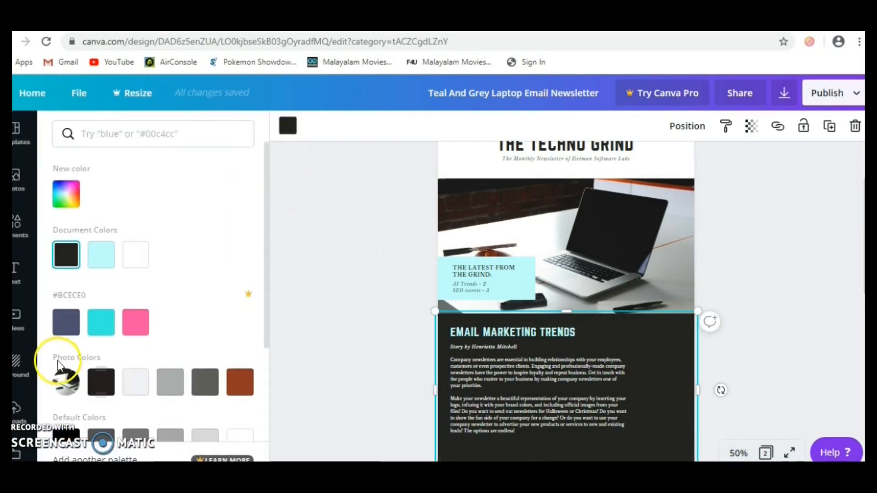
pyautogui.click(137, 385)
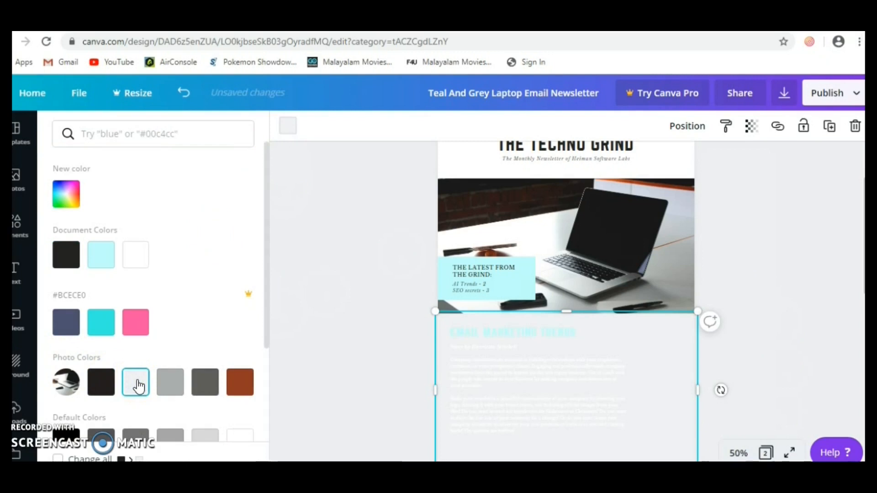
# Step: Set the article's body text color to the near-black document color
pyautogui.click(479, 359)
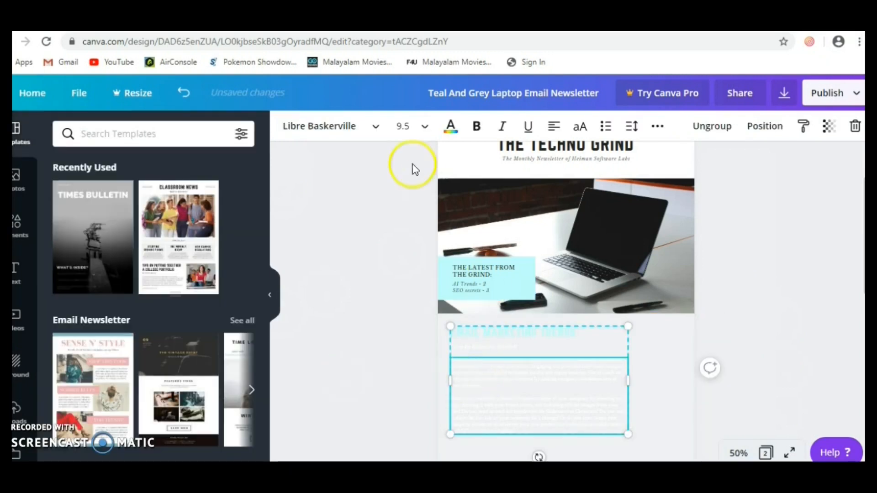
pyautogui.click(450, 126)
pyautogui.click(67, 256)
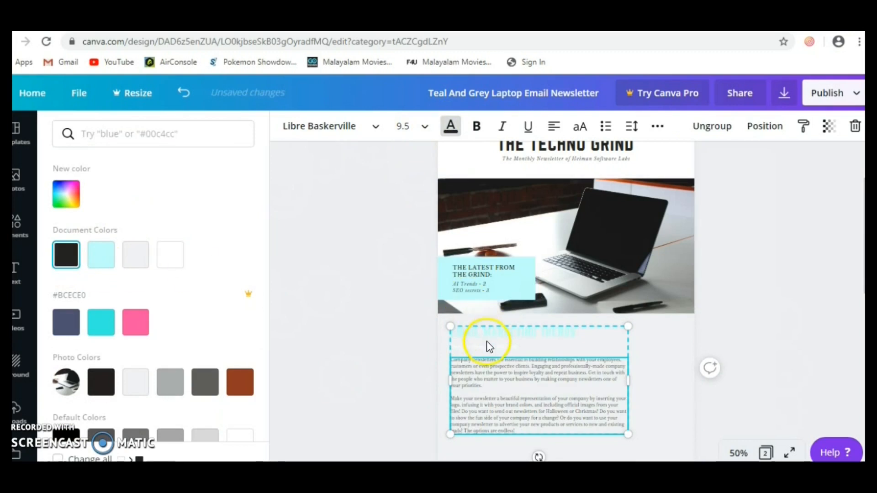
# Step: Color the "Email Marketing Trends" heading black and the byline beneath it reddish-brown, both from the photo colors
pyautogui.click(514, 327)
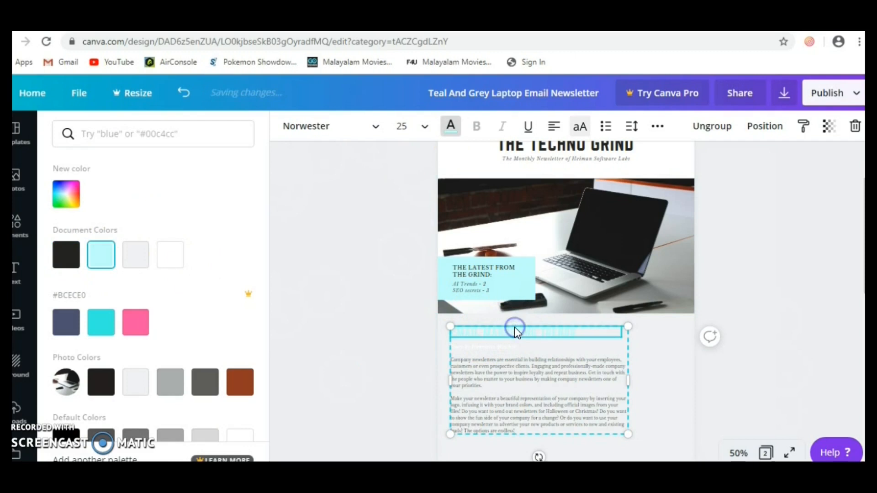
pyautogui.click(456, 128)
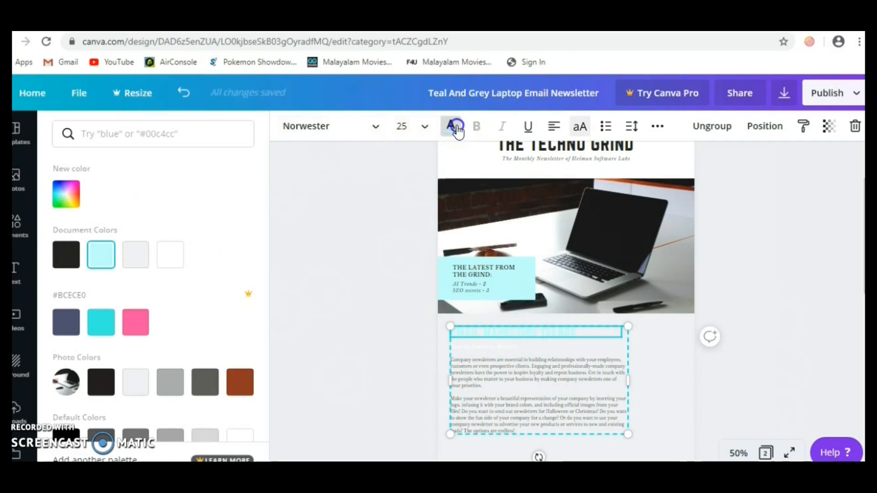
pyautogui.click(449, 126)
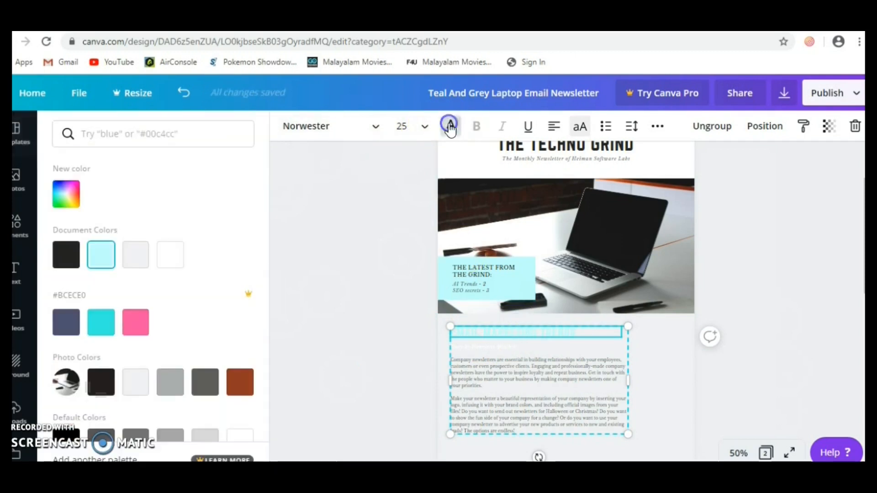
pyautogui.click(93, 390)
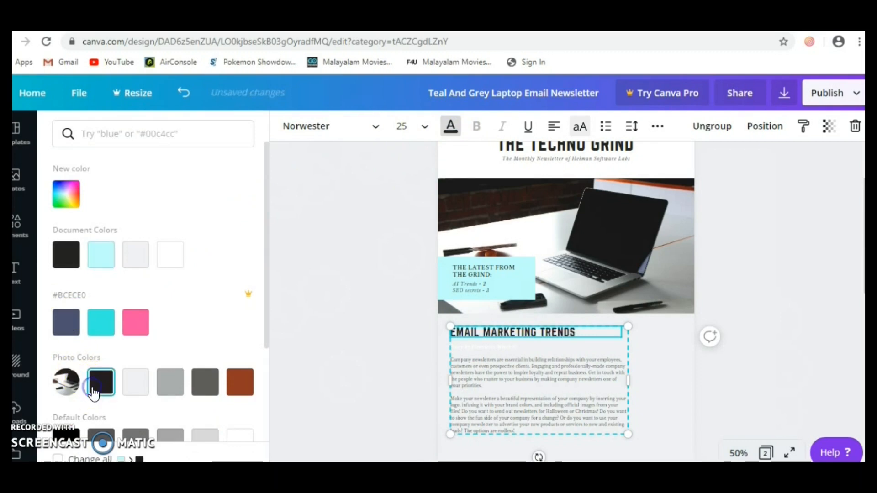
pyautogui.click(471, 349)
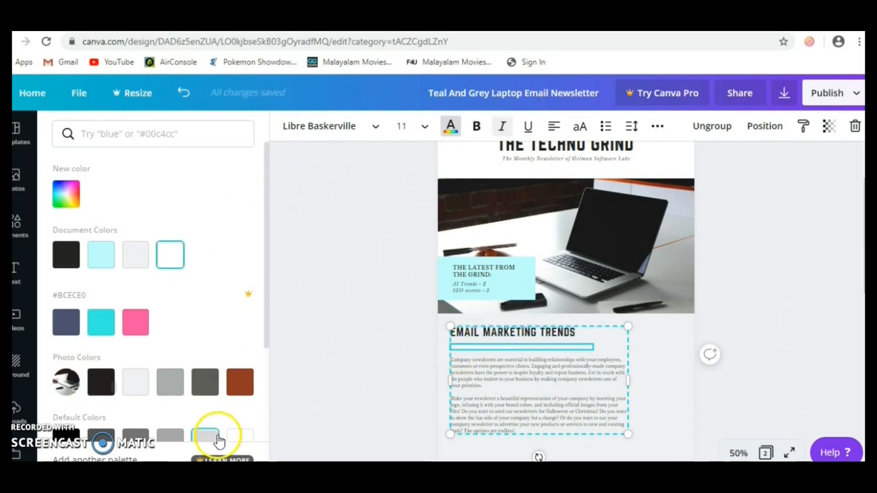
pyautogui.click(243, 391)
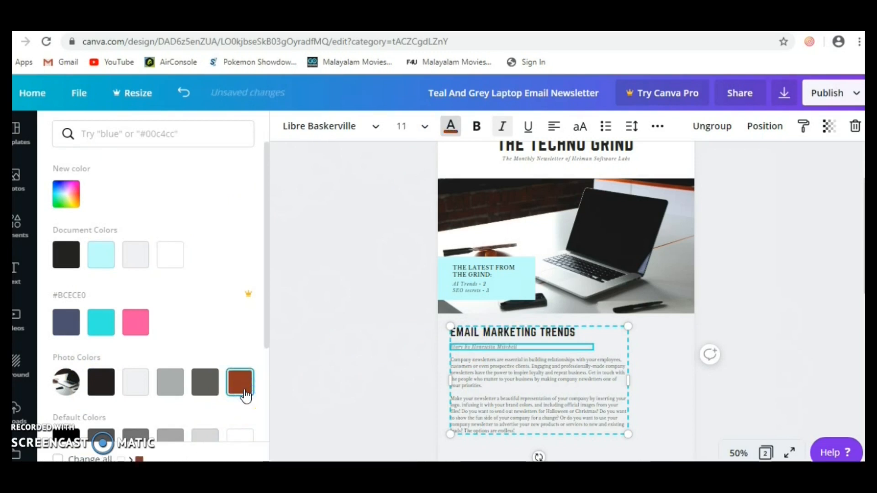
# Step: Replace the newsletter title "The Techno Grind" with "BEST PRACTICES AS TMOD"
pyautogui.scroll(2, 581, 205)
pyautogui.click(581, 205)
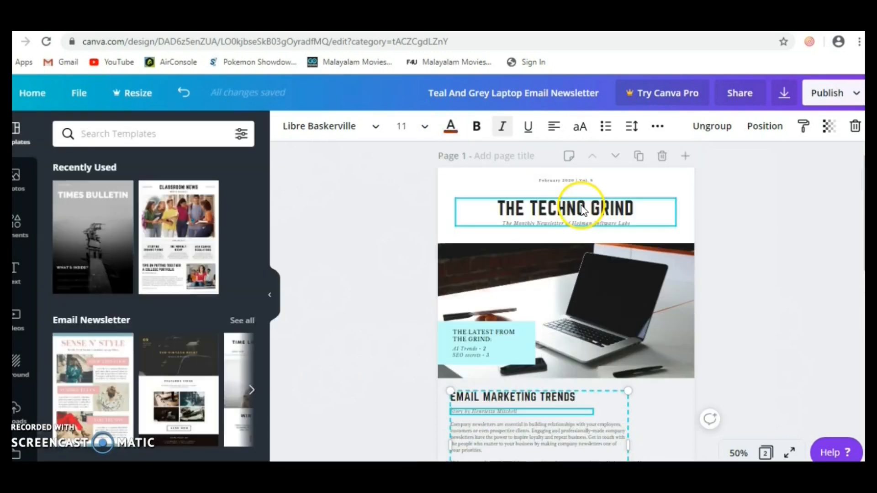
pyautogui.click(626, 204)
pyautogui.moveTo(634, 207); pyautogui.dragTo(490, 200)
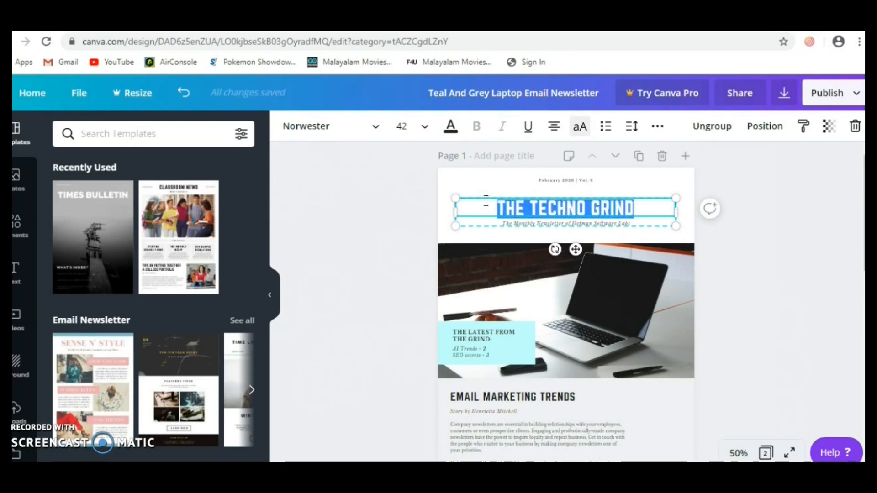
pyautogui.write('BEST ')
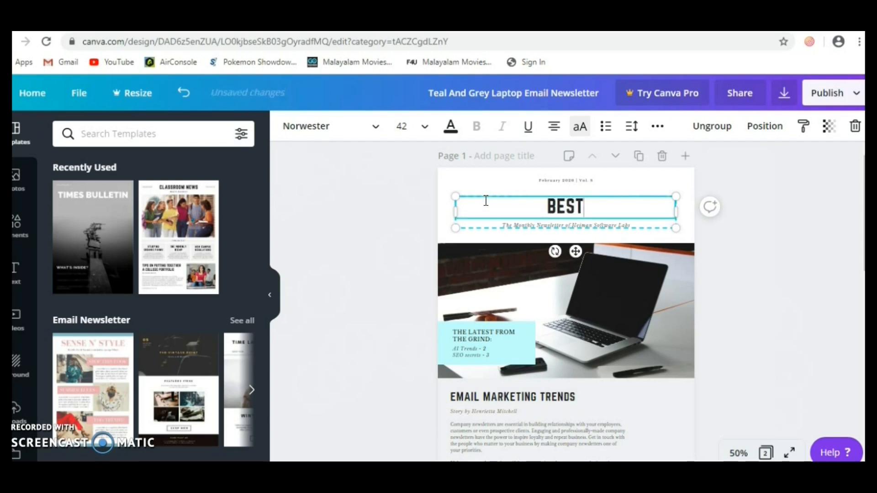
pyautogui.write('PRACT')
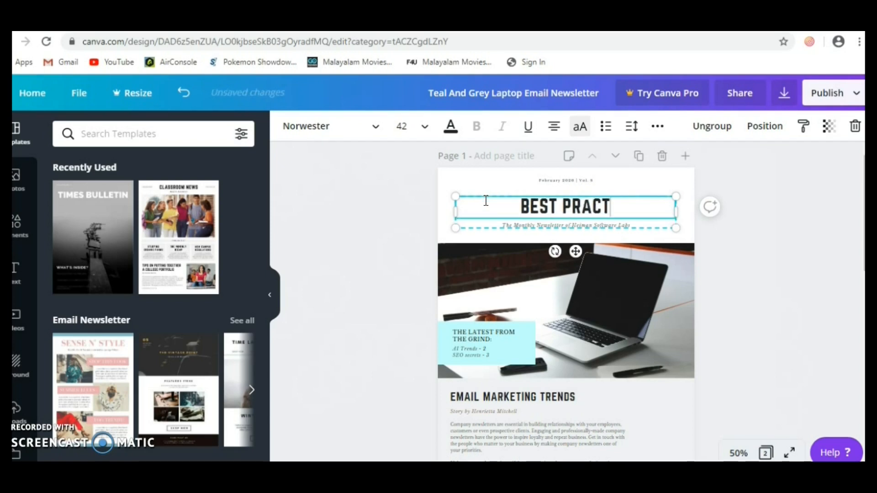
pyautogui.write('ICES AS ')
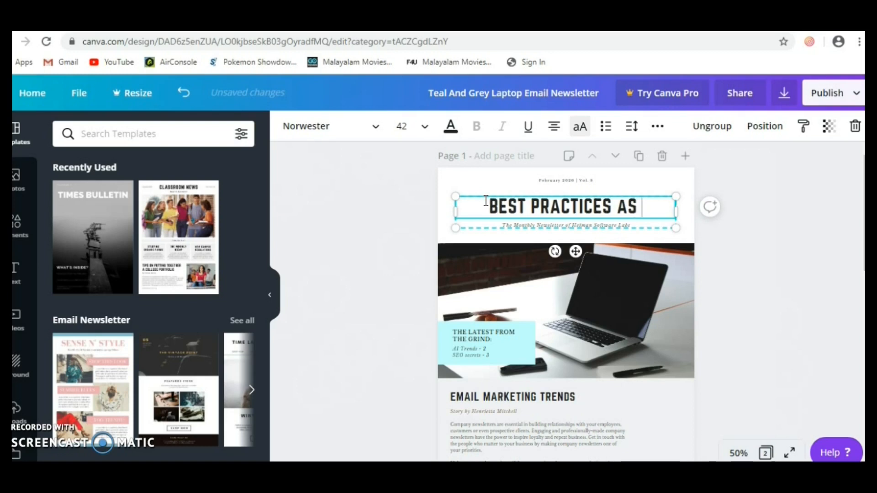
pyautogui.write('TMOD')
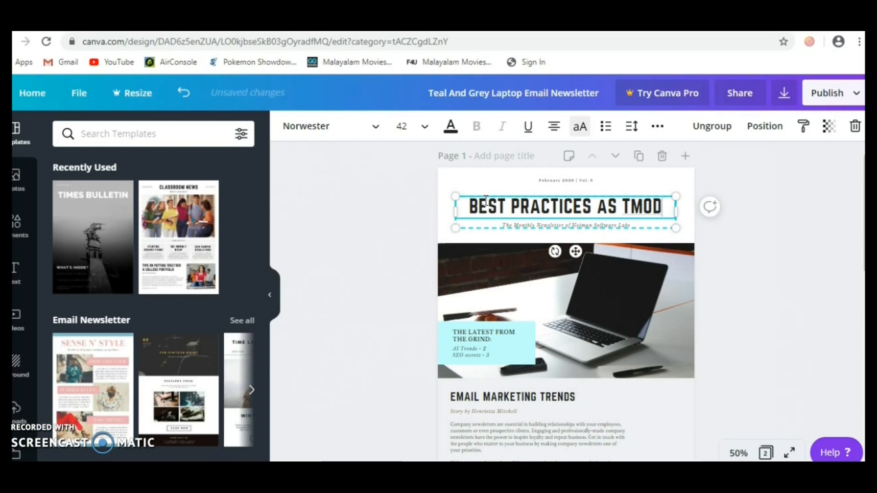
# Step: Set the newsletter title's font to Montserrat Semi-Bold and its size to 32
pyautogui.tripleClick(486, 200)
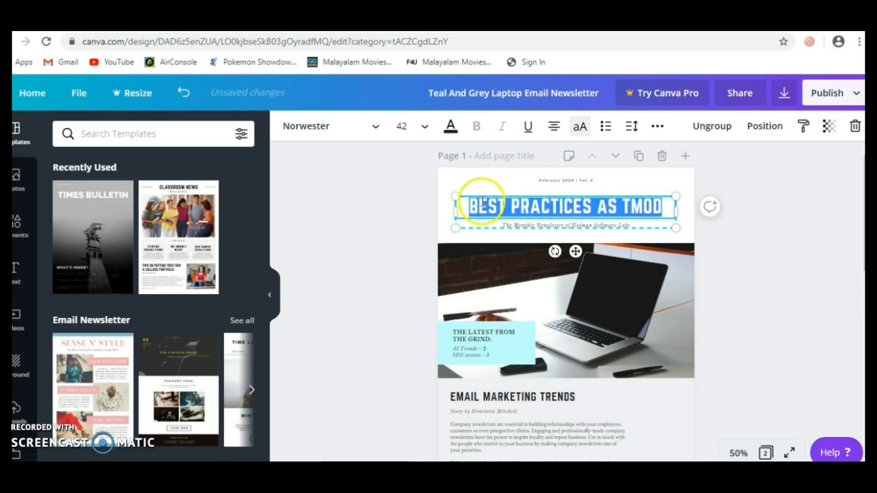
pyautogui.click(320, 133)
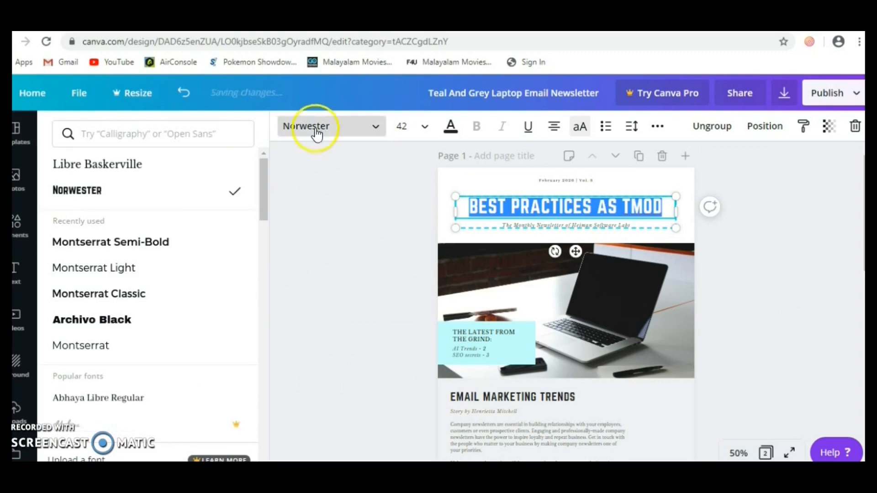
pyautogui.click(105, 244)
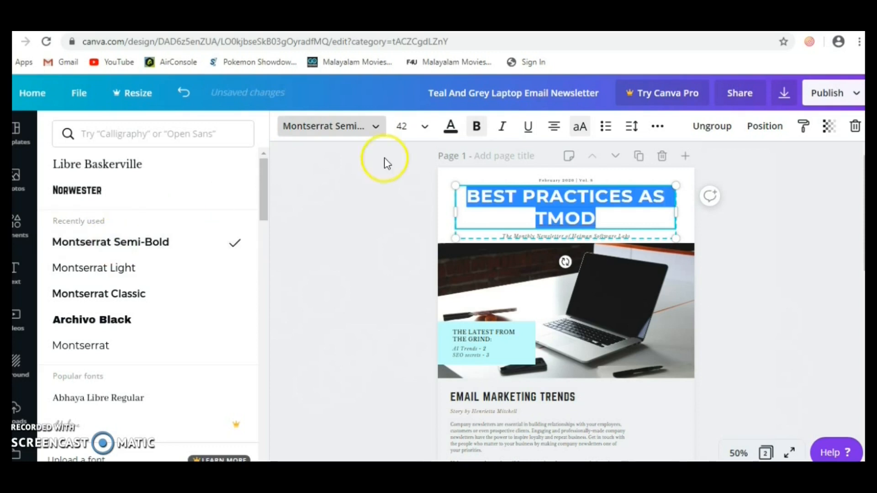
pyautogui.click(422, 127)
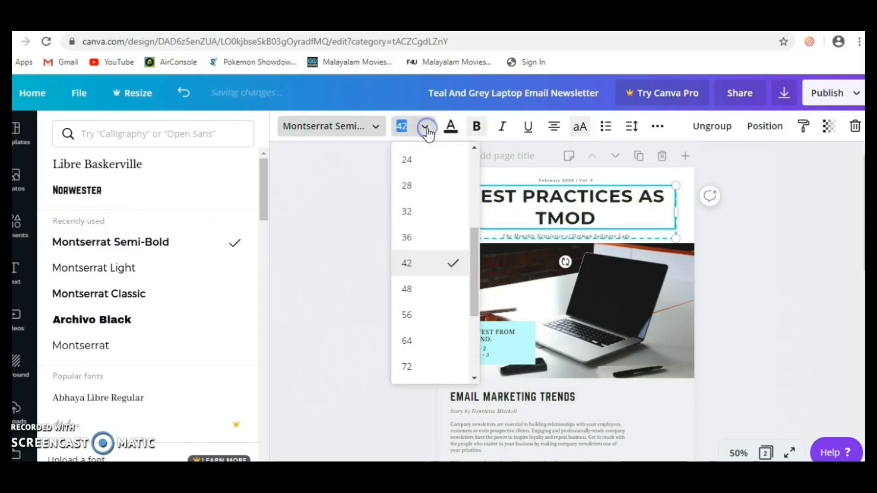
pyautogui.click(417, 239)
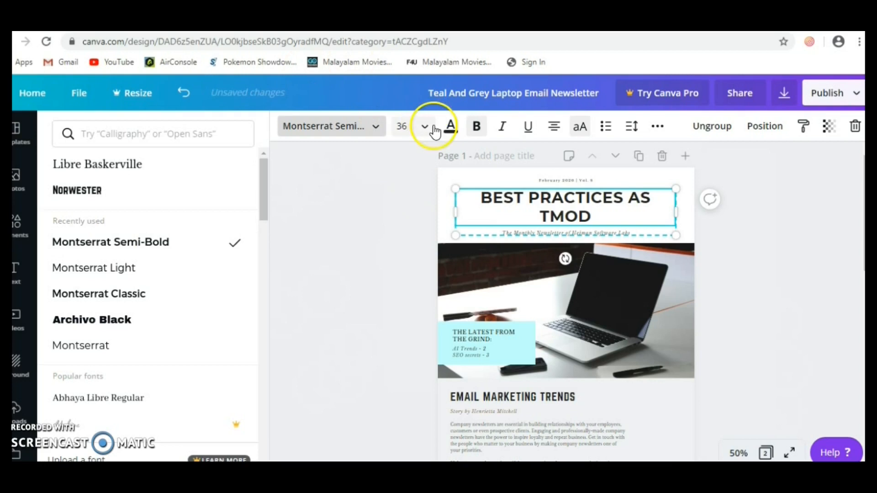
pyautogui.click(426, 127)
pyautogui.click(404, 238)
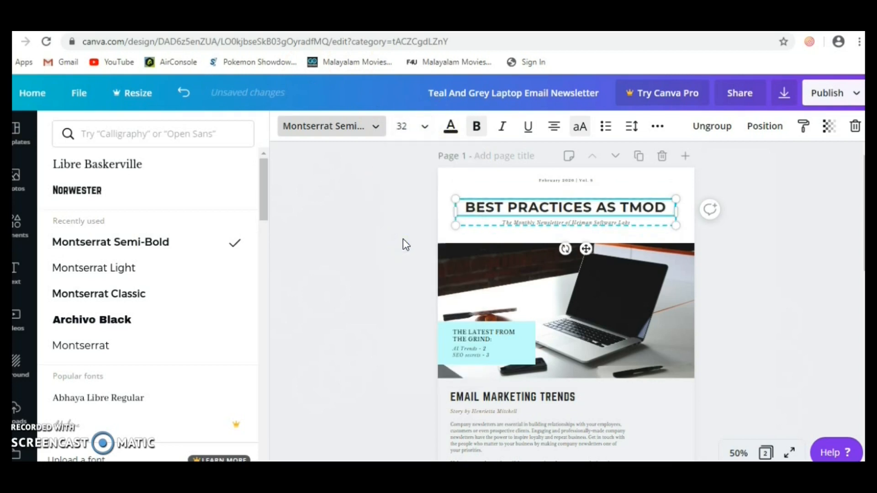
# Step: Set the font size of the date and volume line above the title to 12
pyautogui.click(559, 179)
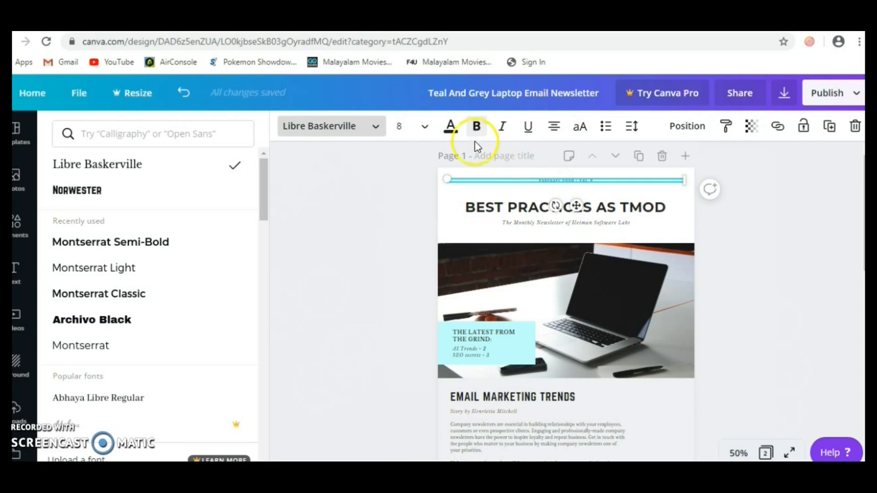
pyautogui.click(425, 127)
pyautogui.click(408, 240)
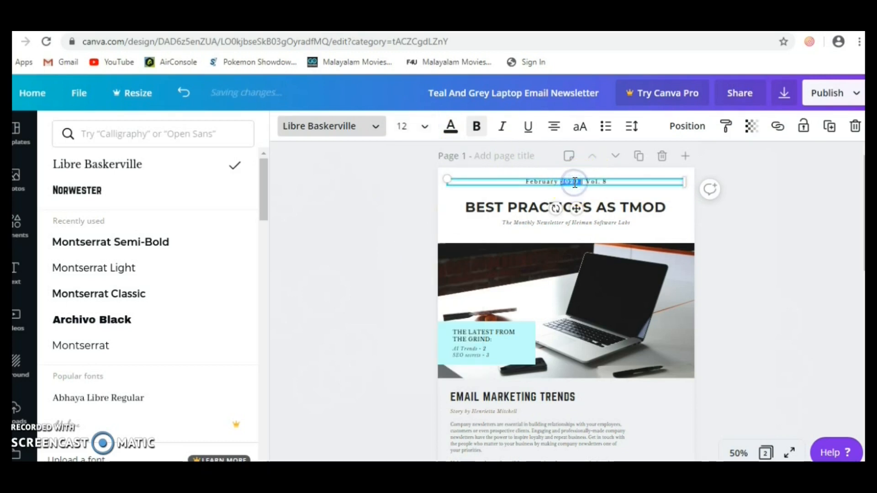
# Step: Replace "February" with "APRIL" in the date line above the newsletter title
pyautogui.click(558, 182)
pyautogui.moveTo(557, 182); pyautogui.dragTo(514, 182)
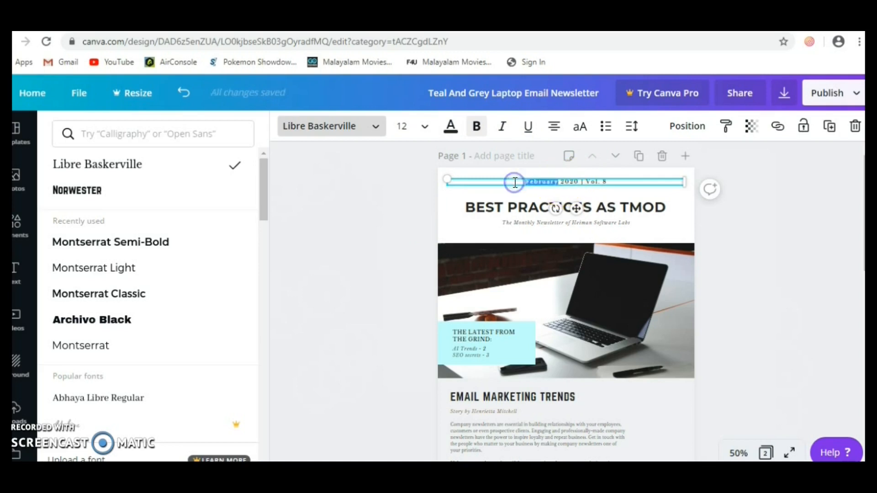
pyautogui.write('a')
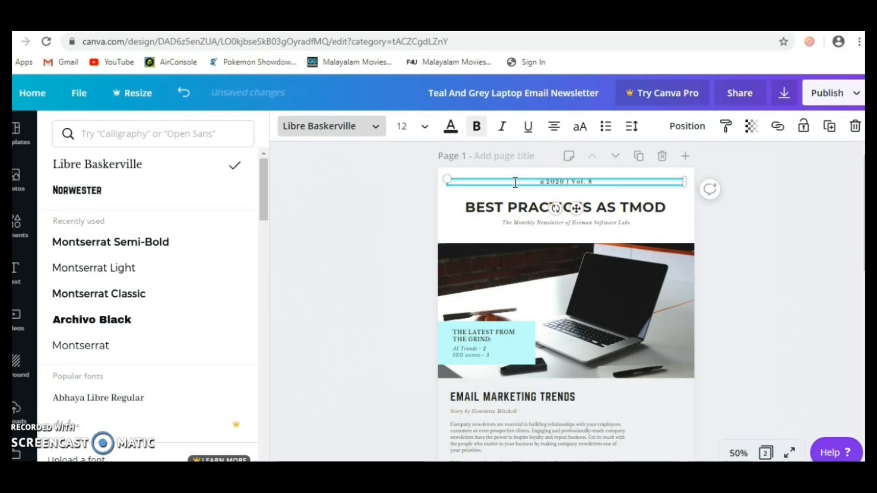
pyautogui.write('APRIL')
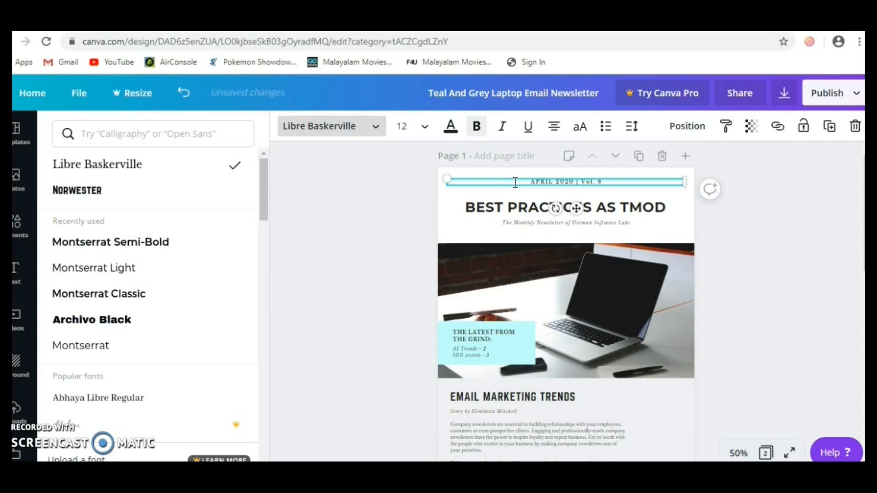
# Step: Replace "Vol. 8" in the date line with "KEYNOTERS TOASTMASTERS CLUB"
pyautogui.click(610, 182)
pyautogui.tripleClick(593, 181)
pyautogui.moveTo(581, 182); pyautogui.dragTo(601, 182)
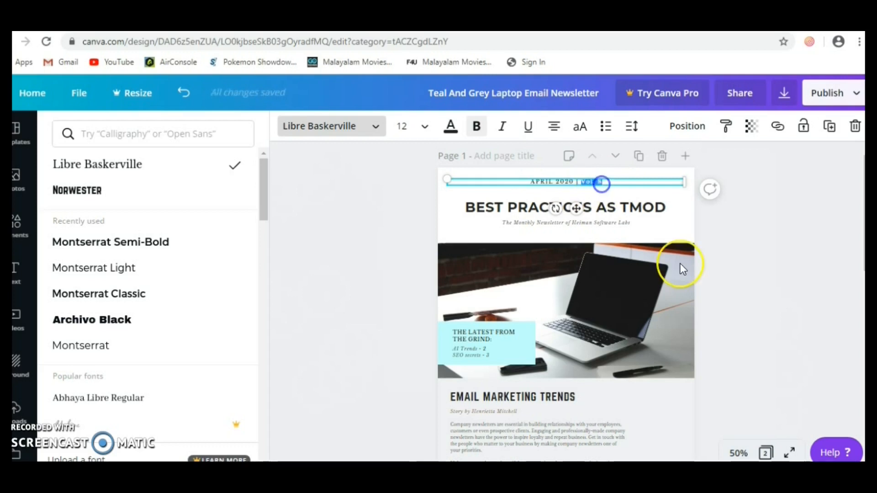
pyautogui.write('KEYNOTERS')
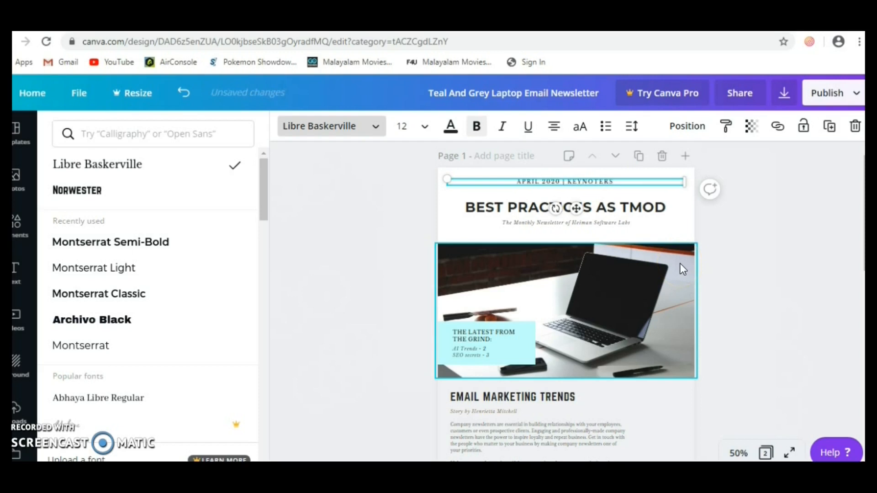
pyautogui.write(' TOASTMASTERS CLUB')
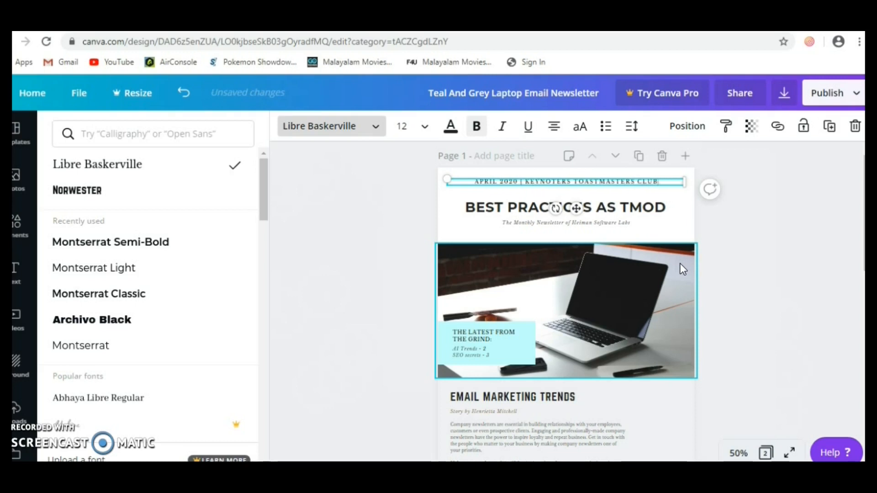
# Step: Set the subtitle beneath the title to size 14 and remove "of Heiman Software Labs" from it
pyautogui.click(547, 224)
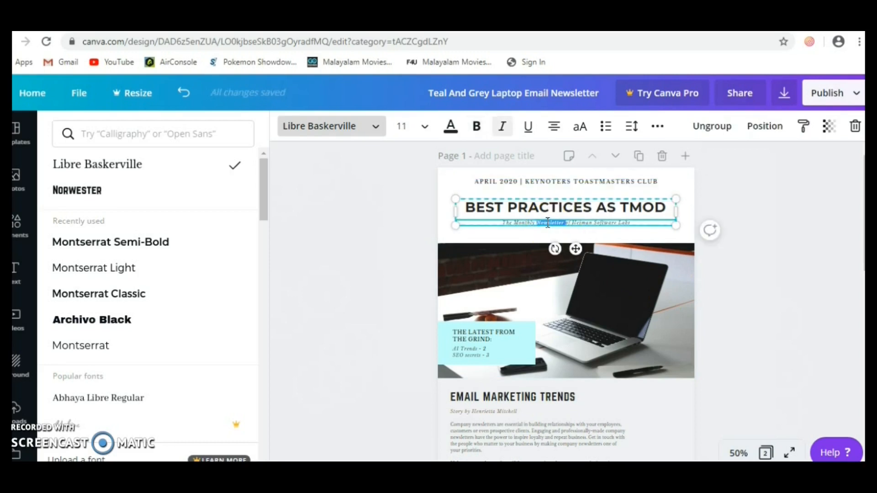
pyautogui.tripleClick(547, 224)
pyautogui.click(424, 129)
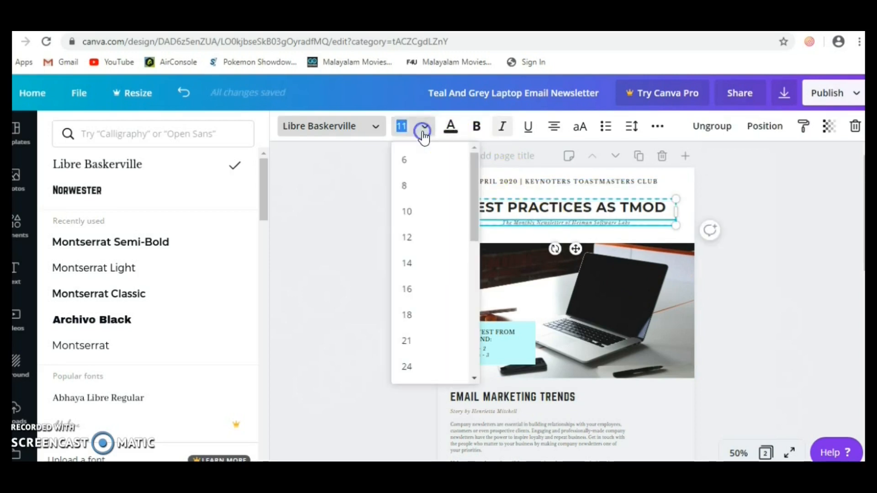
pyautogui.click(407, 263)
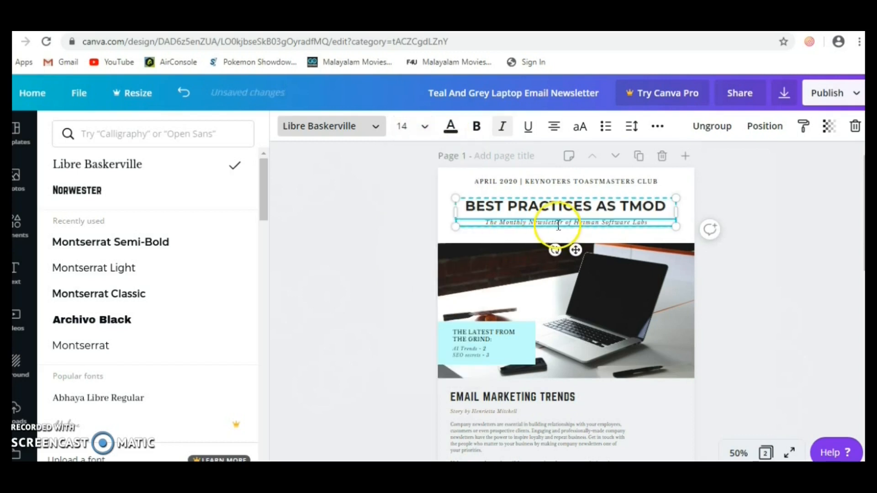
pyautogui.moveTo(565, 223); pyautogui.dragTo(648, 223)
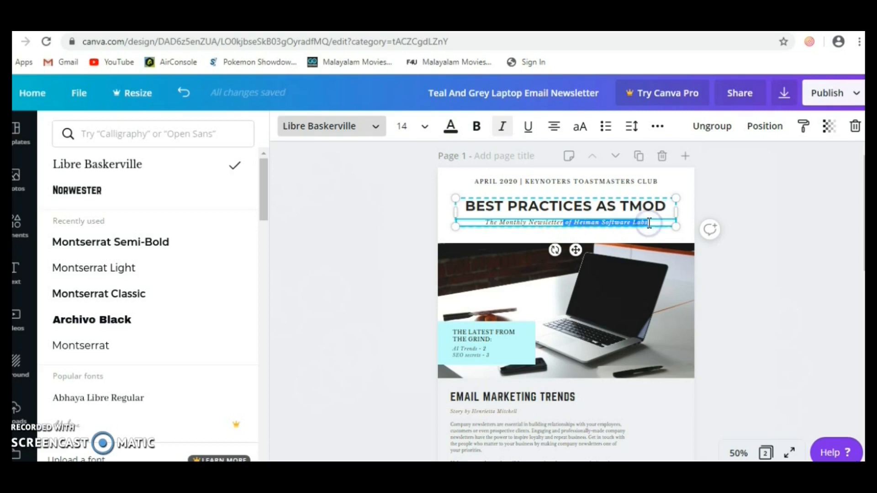
pyautogui.press('BackSpace')
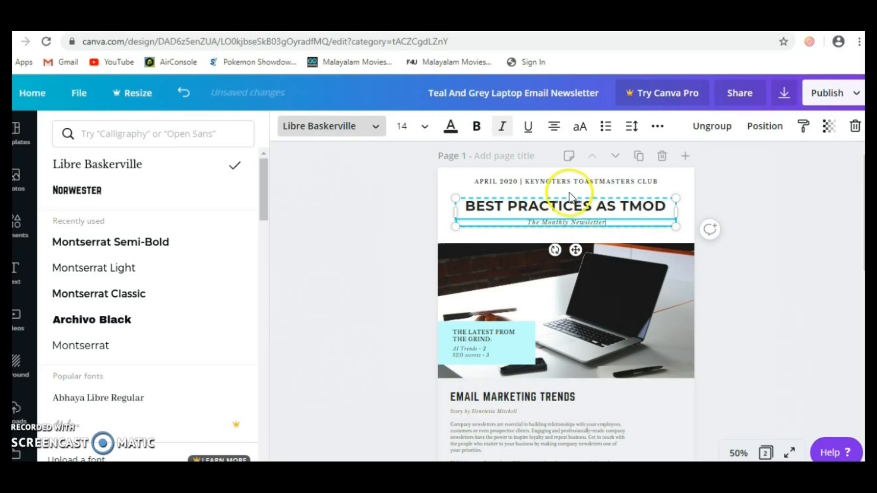
# Step: Copy "| KEYNOTERS TOASTMASTERS CLUB" from the date line and delete it there, leaving only "APRIL 2020"
pyautogui.click(529, 182)
pyautogui.moveTo(529, 183); pyautogui.dragTo(617, 178)
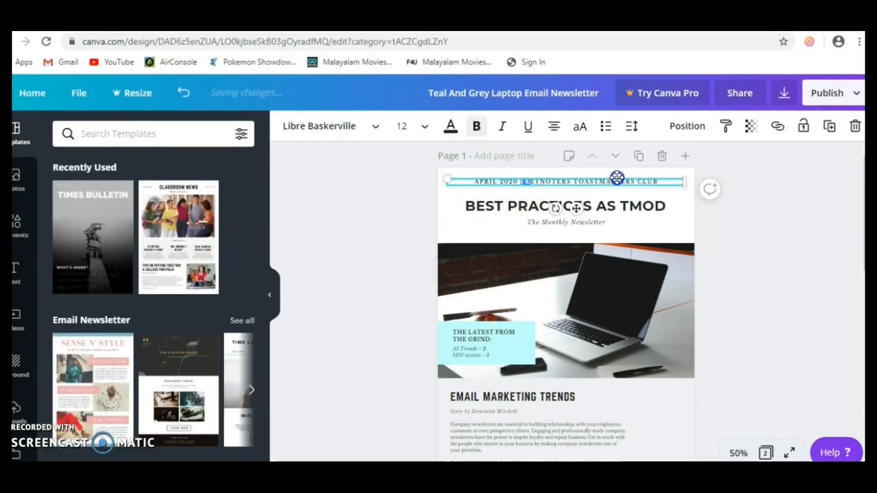
pyautogui.doubleClick(662, 182)
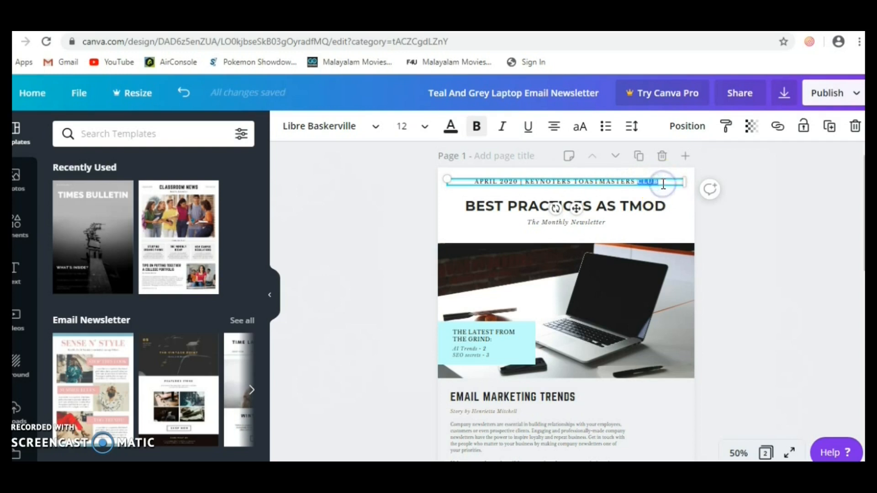
pyautogui.hotkey('shift', 'Left')
pyautogui.hotkey('shift', 'Left')
pyautogui.hotkey('shift', 'Left')
pyautogui.hotkey('shift', 'Left')
pyautogui.hotkey('shift', 'Left')
pyautogui.hotkey('shift', 'Left')
pyautogui.hotkey('shift', 'Left')
pyautogui.hotkey('shift', 'Left')
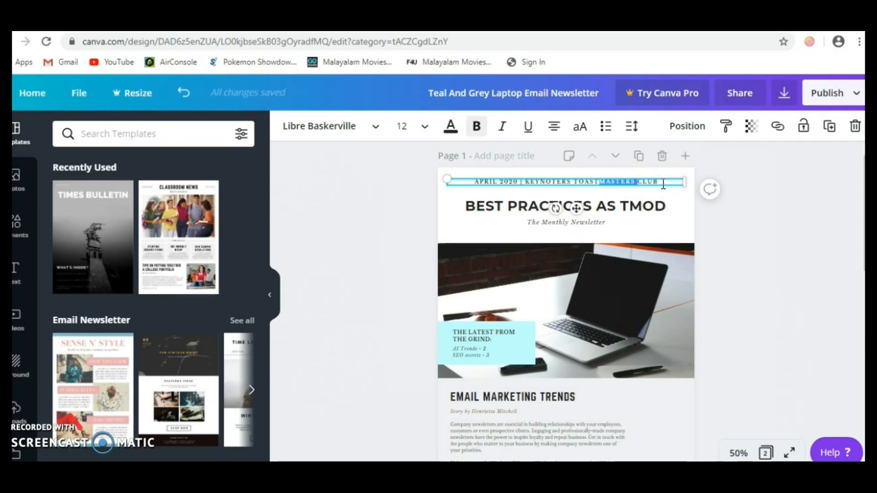
pyautogui.click(654, 183)
pyautogui.moveTo(662, 182); pyautogui.dragTo(588, 186)
pyautogui.hotkey('ctrl', 'c')
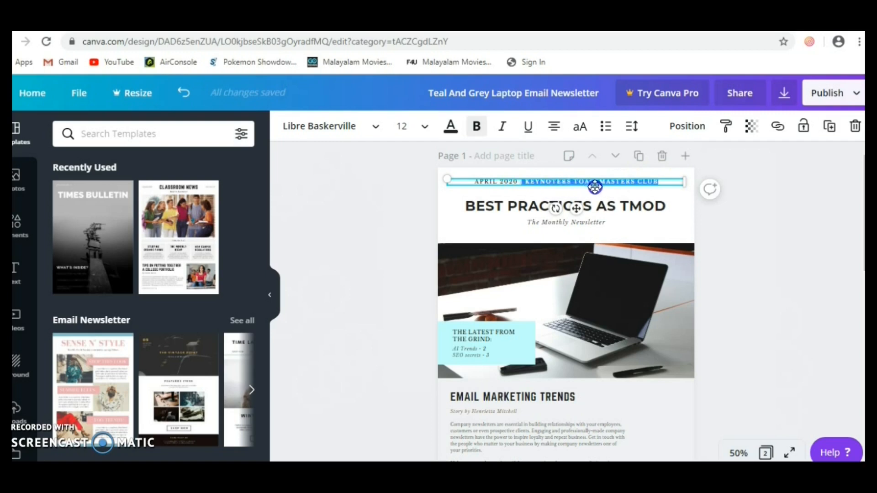
pyautogui.press('BackSpace')
# Step: Paste the copied club name at the end of the subtitle, after "The Monthly Newsletter"
pyautogui.click(560, 226)
pyautogui.click(561, 224)
pyautogui.click(617, 226)
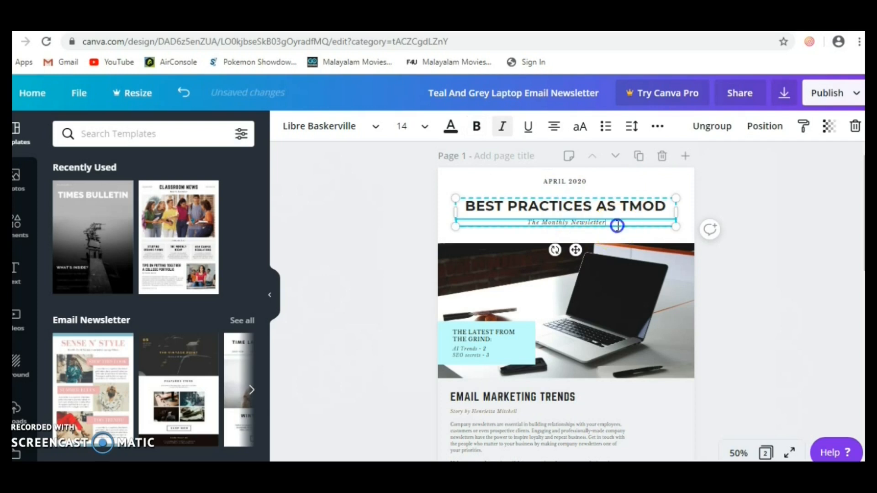
pyautogui.hotkey('ctrl', 'v')
# Step: Remove "The Monthly" from the subtitle so that it reads "Newsletter | KEYNOTERS TOASTMASTERS CLUB"
pyautogui.moveTo(520, 224); pyautogui.dragTo(536, 304)
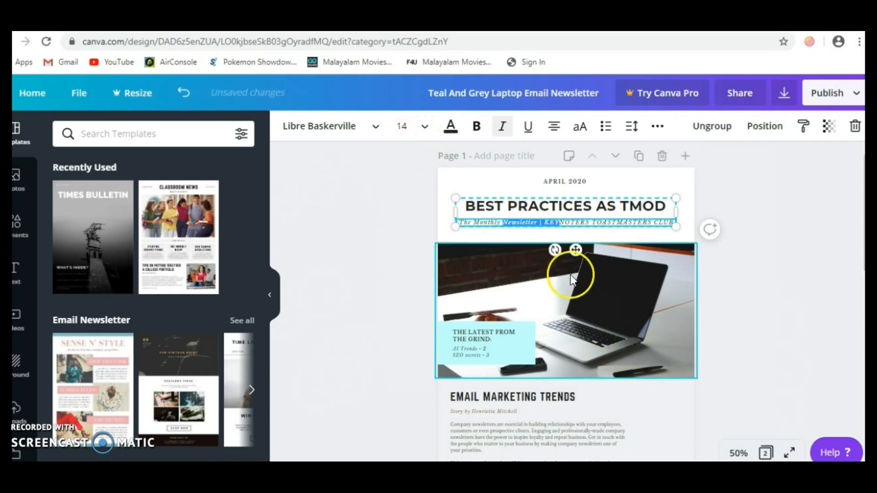
pyautogui.click(501, 222)
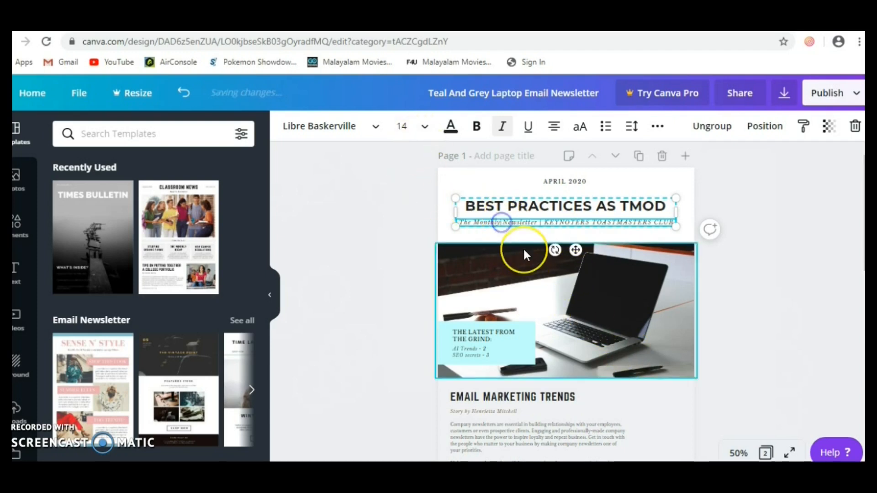
pyautogui.press('BackSpace')
pyautogui.press('BackSpace')
pyautogui.press('BackSpace')
pyautogui.press('BackSpace')
pyautogui.press('BackSpace')
pyautogui.press('BackSpace')
pyautogui.press('BackSpace')
pyautogui.press('BackSpace')
pyautogui.press('BackSpace')
pyautogui.press('BackSpace')
pyautogui.press('BackSpace')
pyautogui.press('BackSpace')
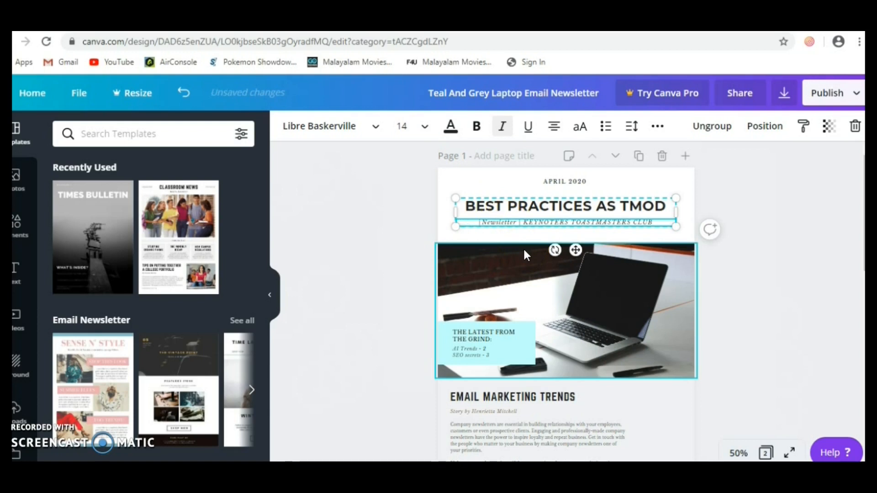
# Step: Delete the laptop photo below the newsletter header
pyautogui.click(566, 309)
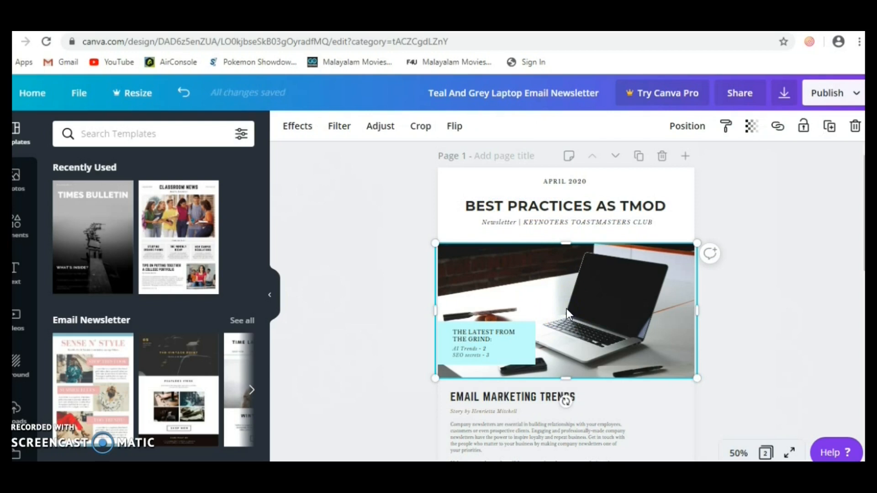
pyautogui.press('Delete')
# Step: Search the templates for "SPEAKER"
pyautogui.click(151, 134)
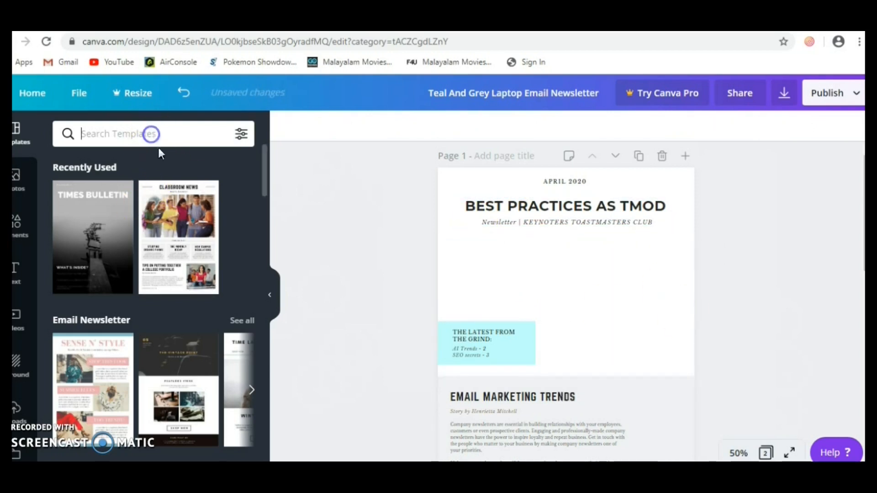
pyautogui.write('SPEAKER')
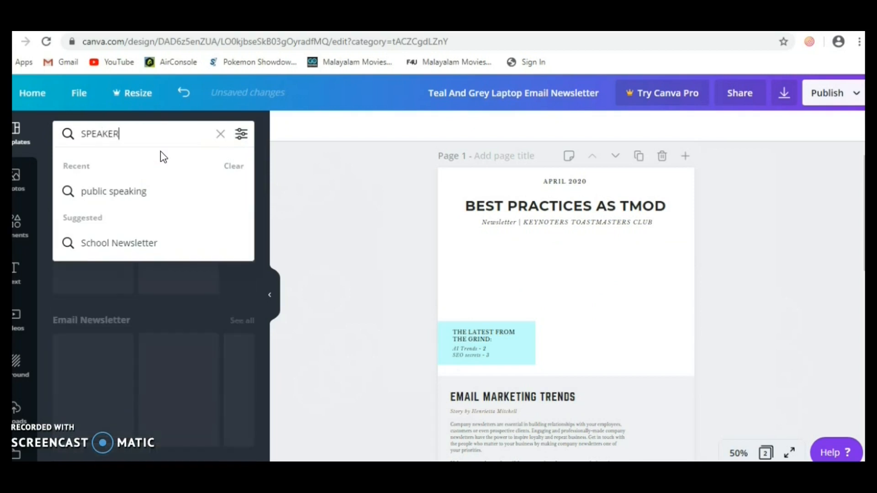
pyautogui.press('Return')
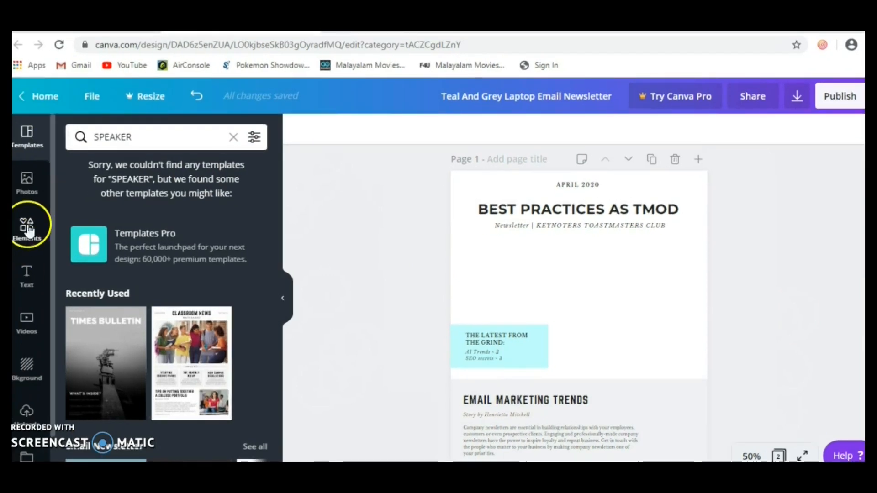
# Step: Search the photo library for "public speaking"
pyautogui.click(20, 182)
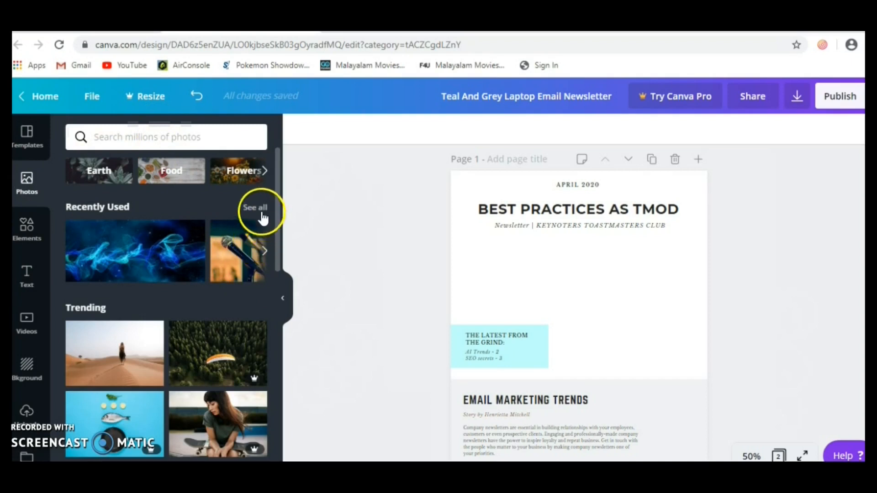
pyautogui.click(149, 120)
pyautogui.click(174, 152)
pyautogui.click(163, 137)
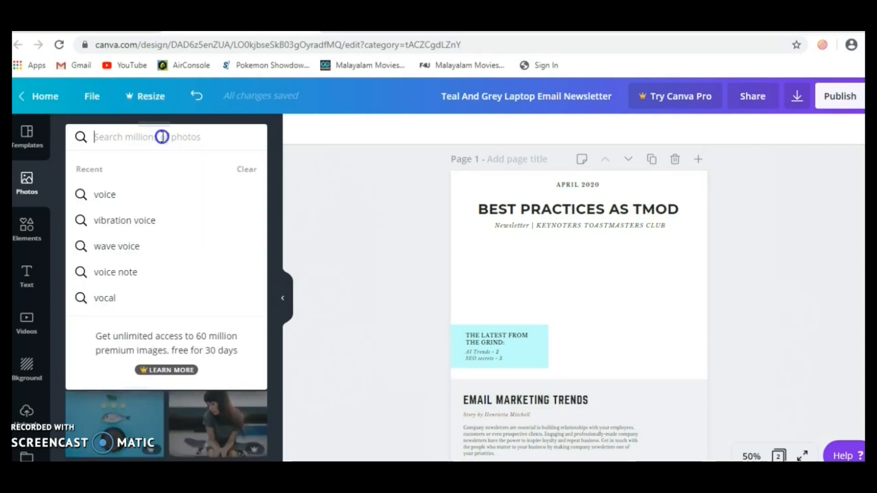
pyautogui.write('PUBL')
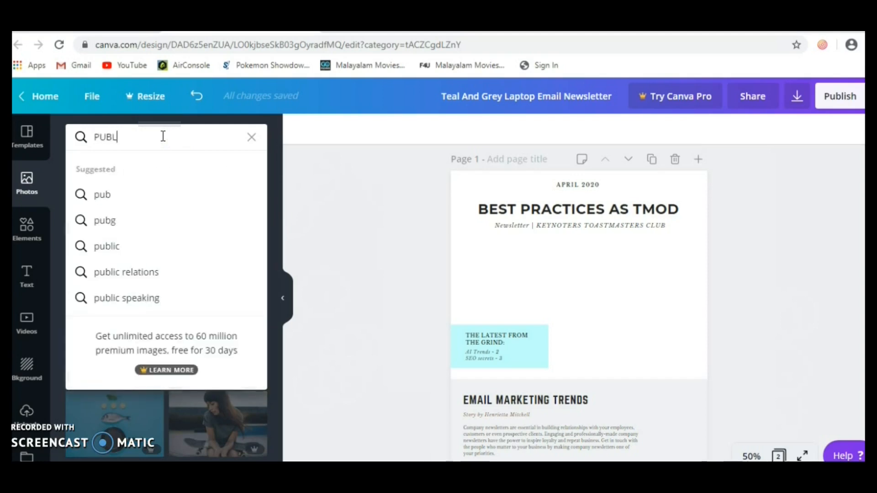
pyautogui.write('IC')
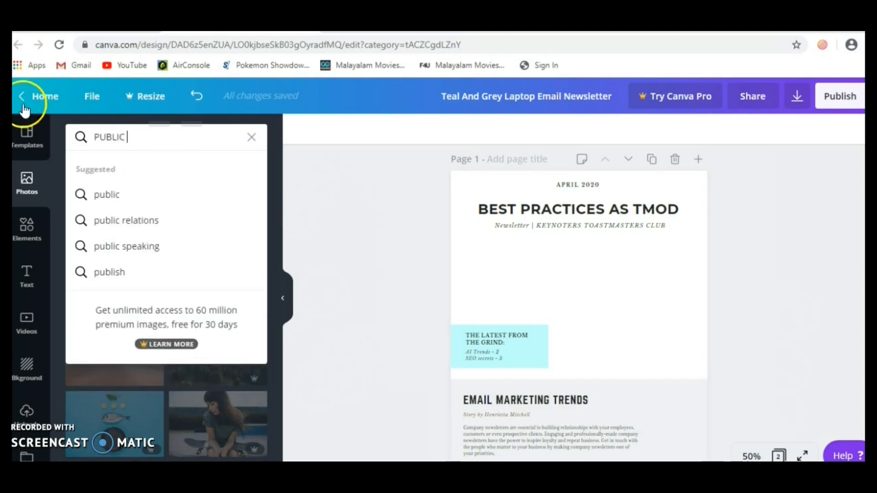
pyautogui.click(117, 246)
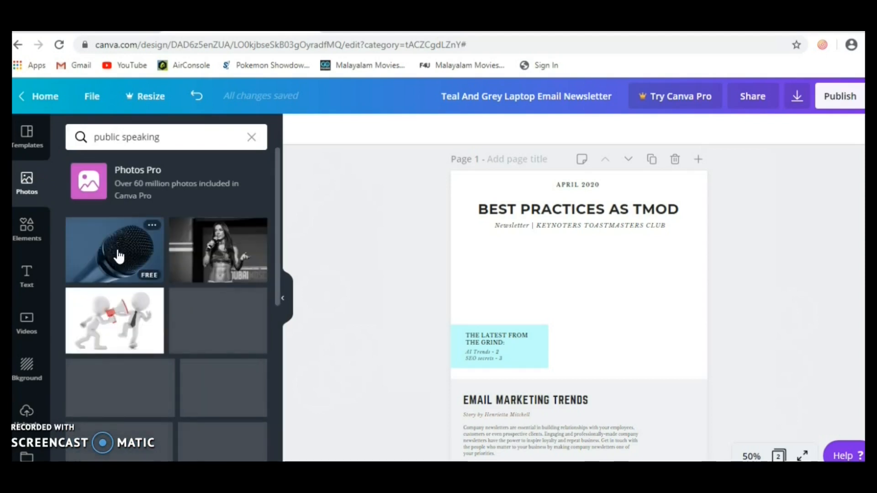
# Step: Browse the "public speaking" photo results for a picture that suits the newsletter header
pyautogui.click(118, 257)
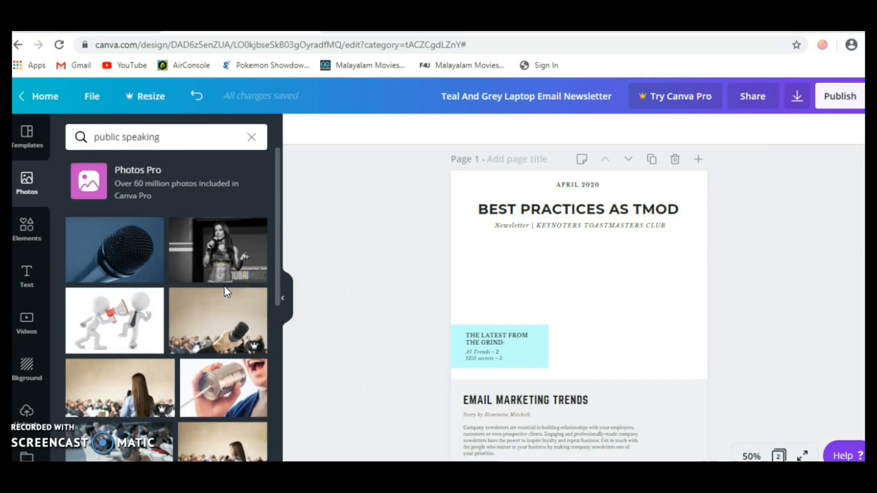
pyautogui.scroll(-3, 224, 288)
pyautogui.scroll(-4, 224, 288)
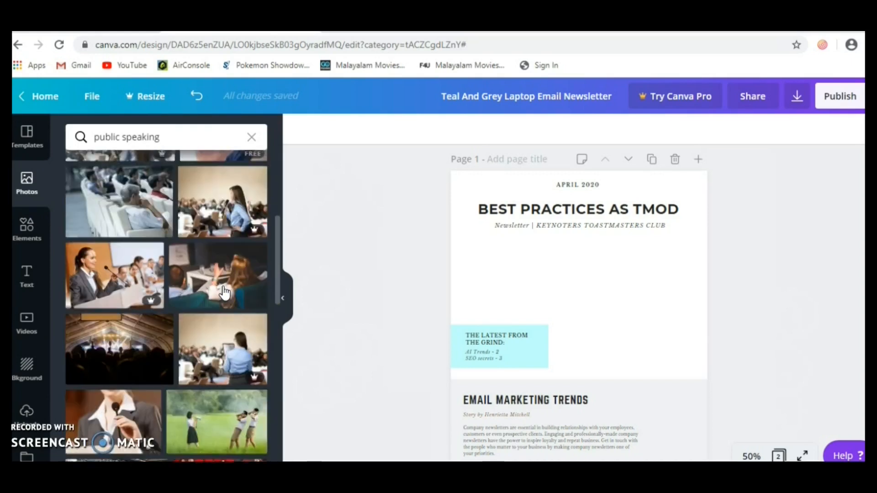
pyautogui.scroll(-3, 224, 291)
pyautogui.scroll(-5, 224, 291)
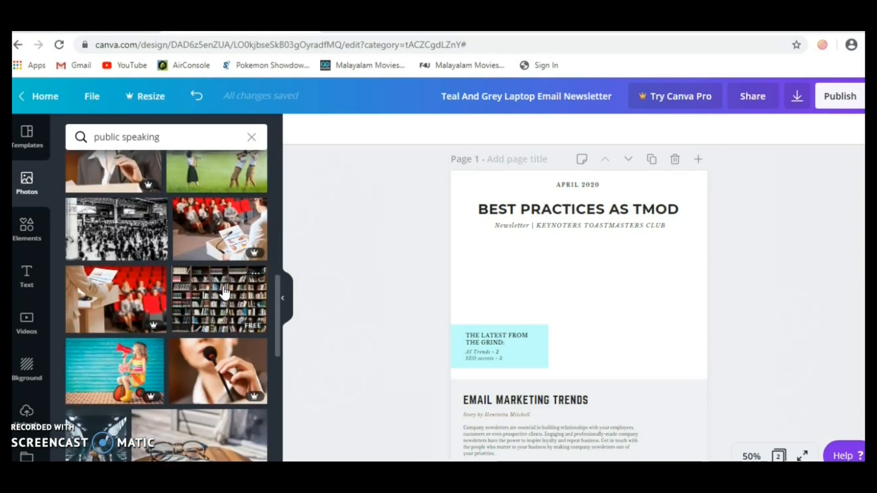
pyautogui.scroll(-2, 224, 292)
pyautogui.scroll(-2, 224, 291)
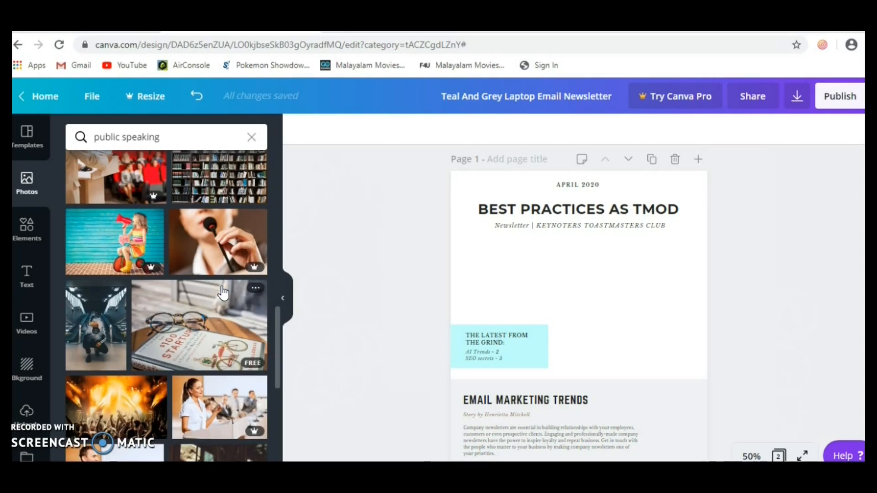
pyautogui.scroll(-3, 223, 292)
pyautogui.scroll(-3, 223, 293)
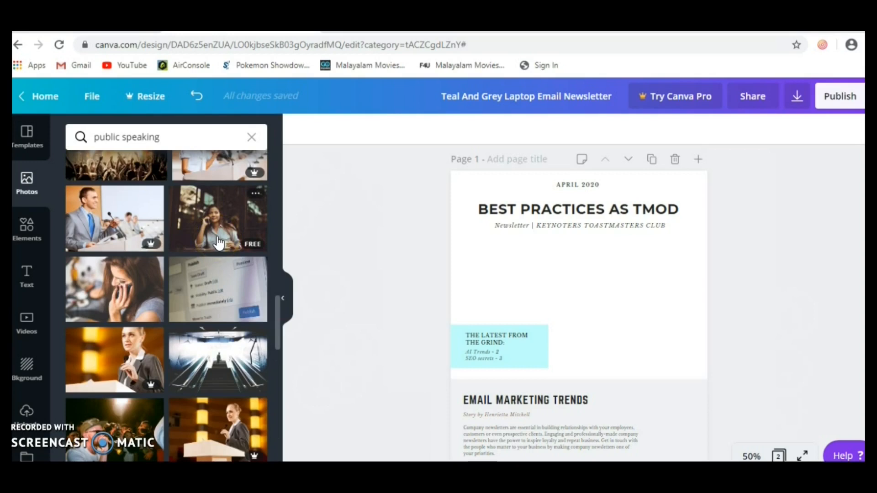
pyautogui.scroll(-2, 218, 242)
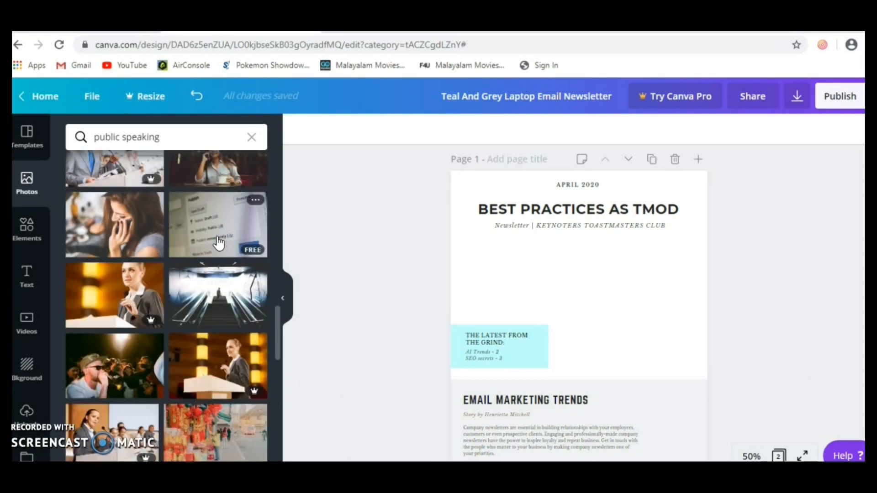
pyautogui.scroll(-3, 219, 242)
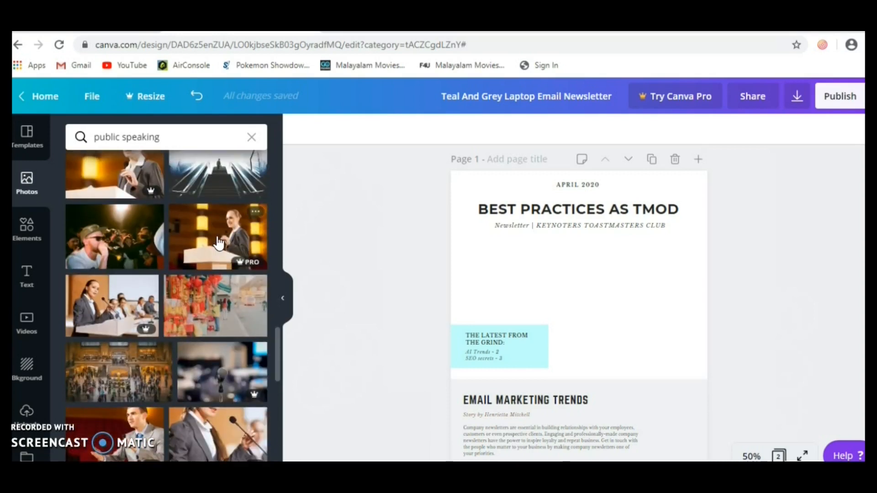
pyautogui.scroll(-3, 218, 242)
pyautogui.scroll(-4, 218, 242)
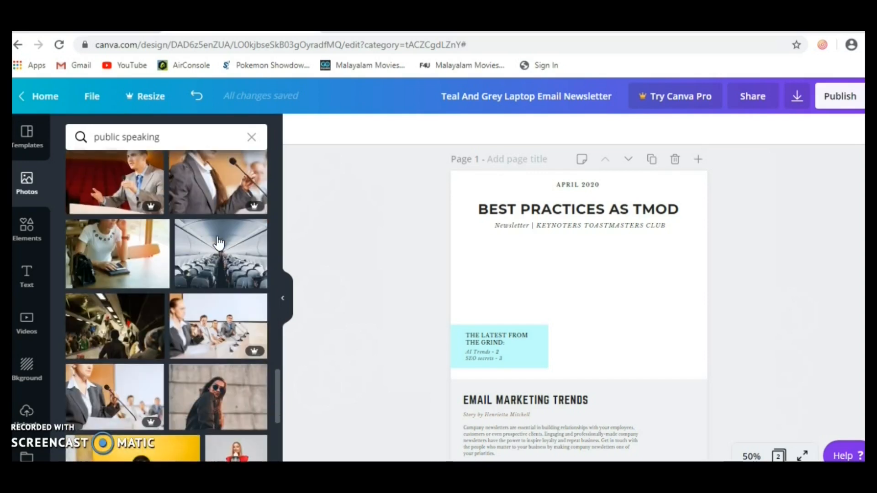
pyautogui.scroll(-2, 219, 242)
pyautogui.scroll(-3, 218, 242)
pyautogui.scroll(-4, 218, 242)
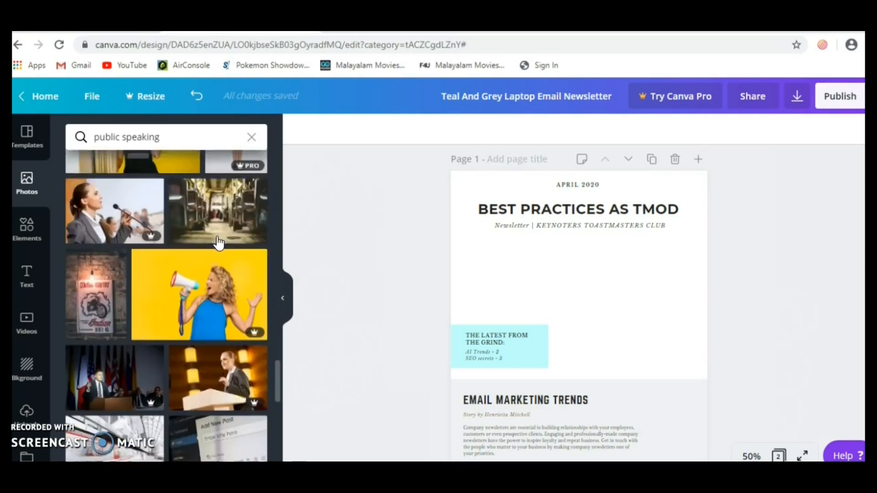
pyautogui.scroll(-3, 218, 242)
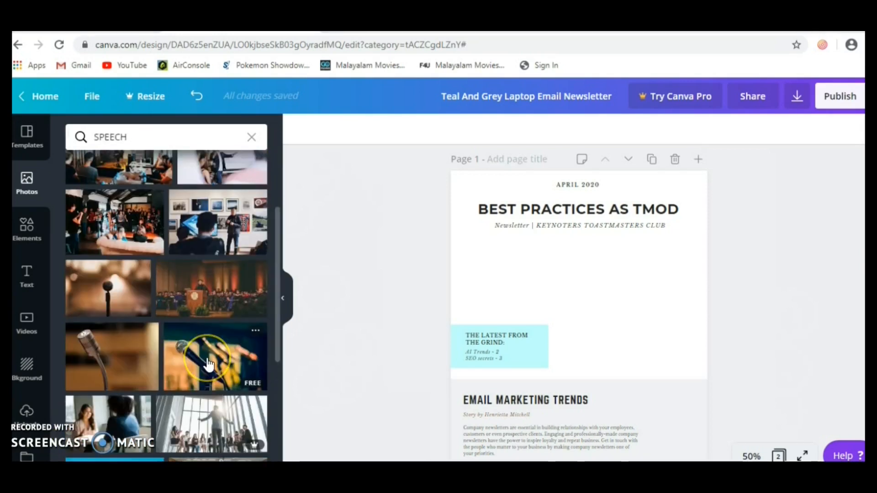
# Step: Add the lecture-hall photo of a speaker facing a seated audience from the "SPEECH" results and place it directly below the newsletter subtitle
pyautogui.scroll(-5, 208, 365)
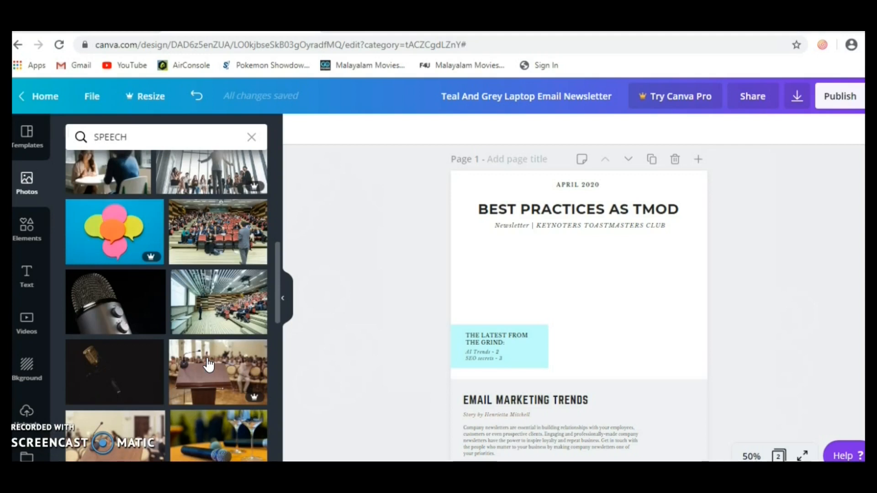
pyautogui.click(223, 250)
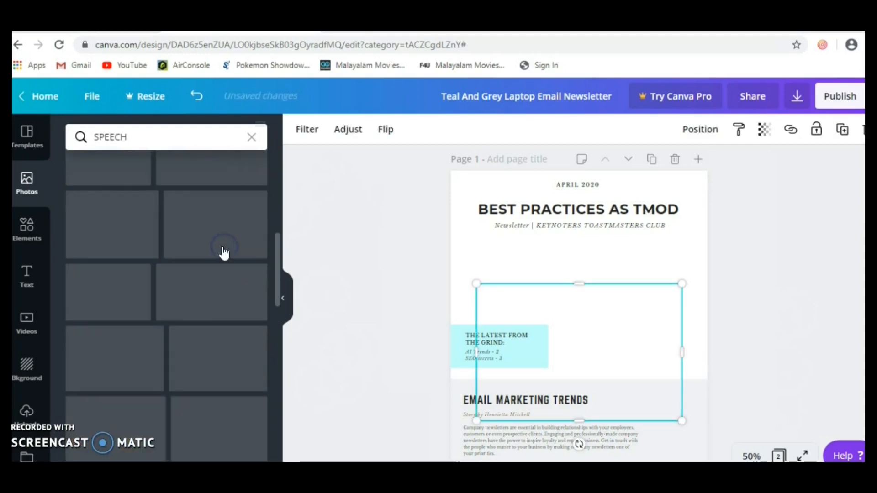
pyautogui.moveTo(596, 355); pyautogui.dragTo(587, 307)
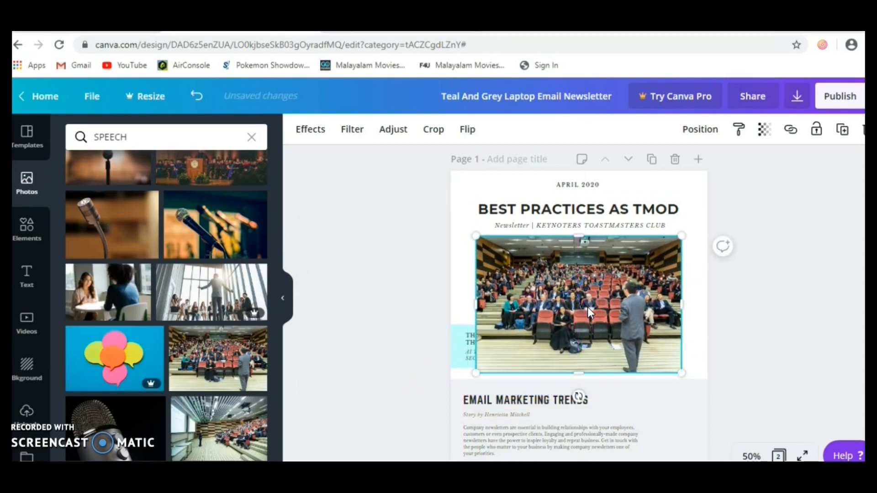
# Step: Send the lecture-hall photo backward so that it sits behind the teal text box
pyautogui.click(702, 133)
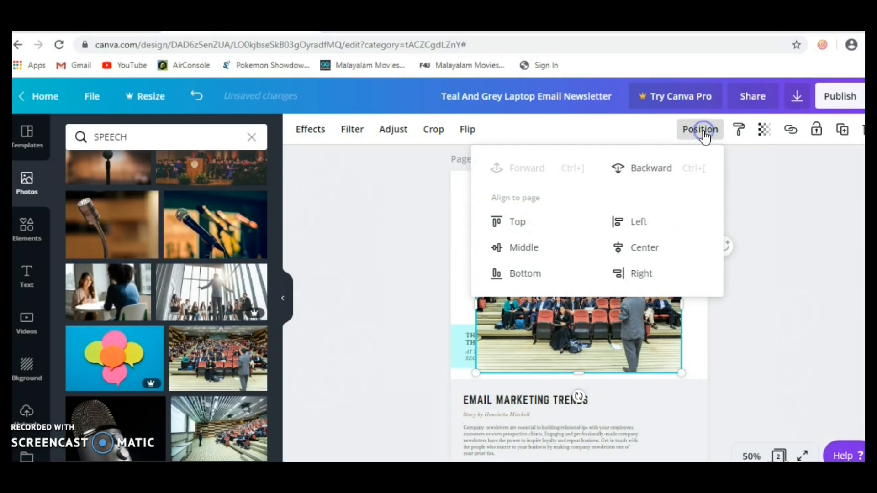
pyautogui.click(642, 171)
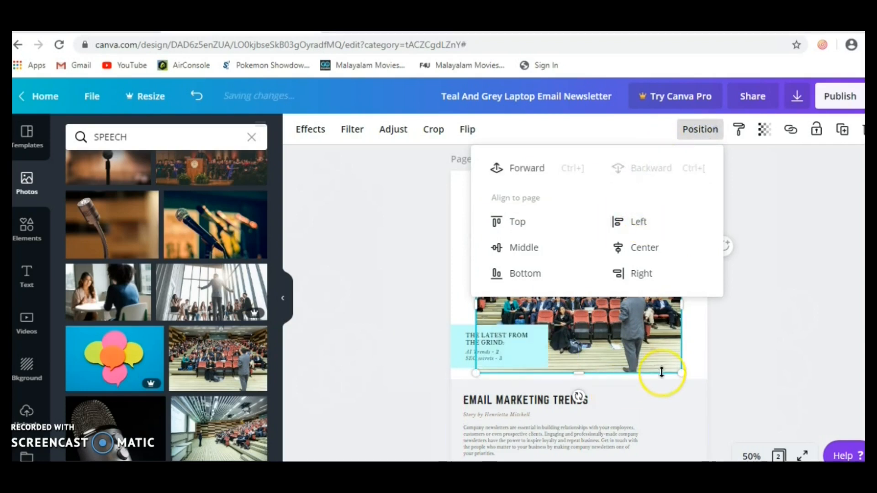
pyautogui.click(701, 358)
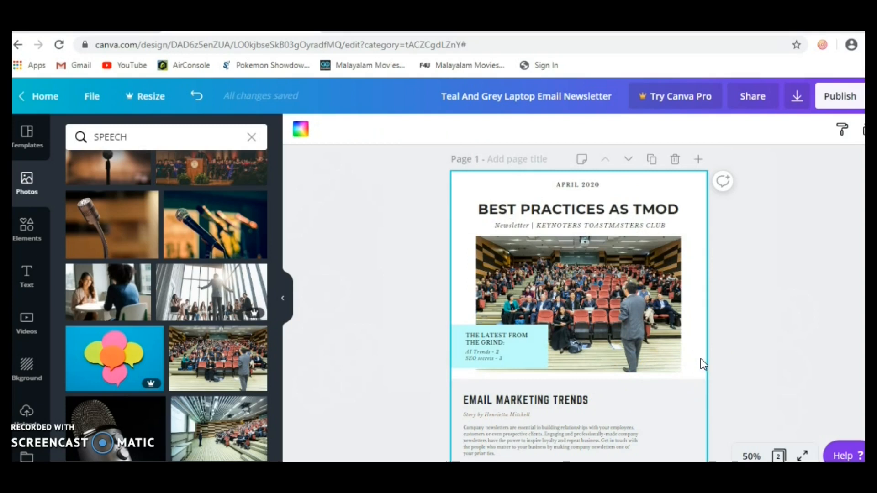
# Step: Replace the teal box heading "THE LATEST FROM THE GRIND:" with "TMOD/ MASTER OF CEREMONY/ EMCEE/HOST :"
pyautogui.click(498, 344)
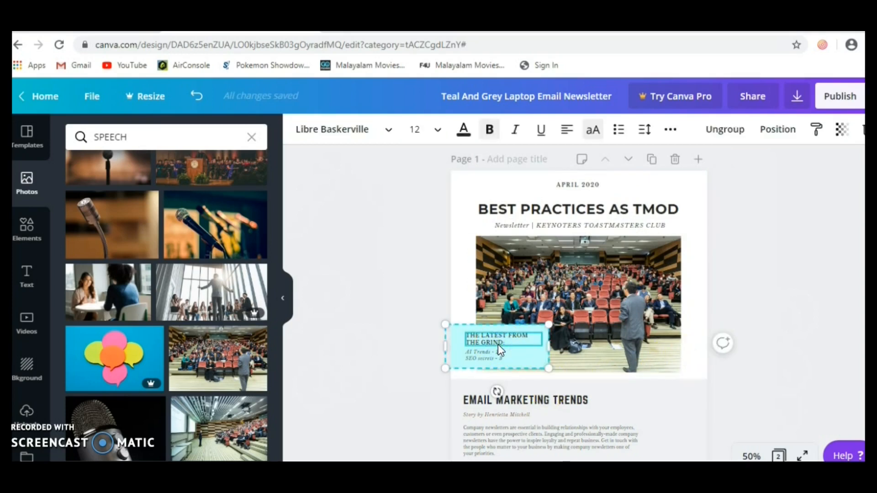
pyautogui.click(507, 342)
pyautogui.moveTo(508, 342); pyautogui.dragTo(465, 336)
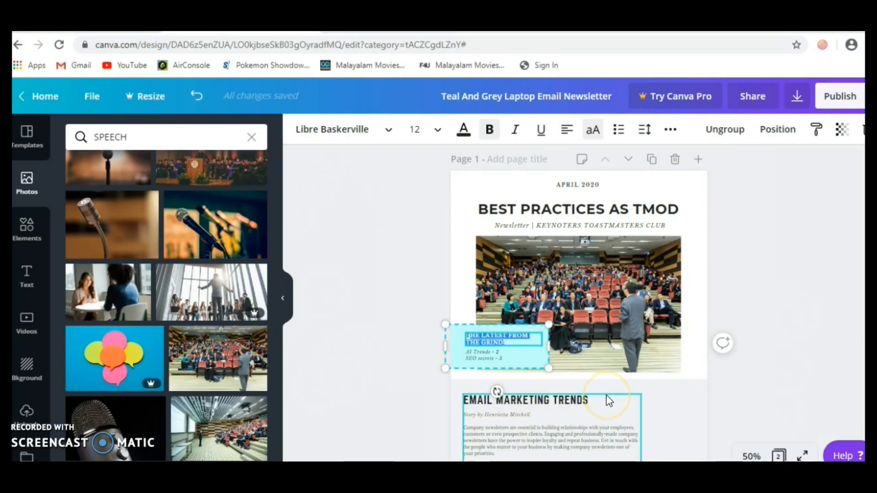
pyautogui.press('BackSpace')
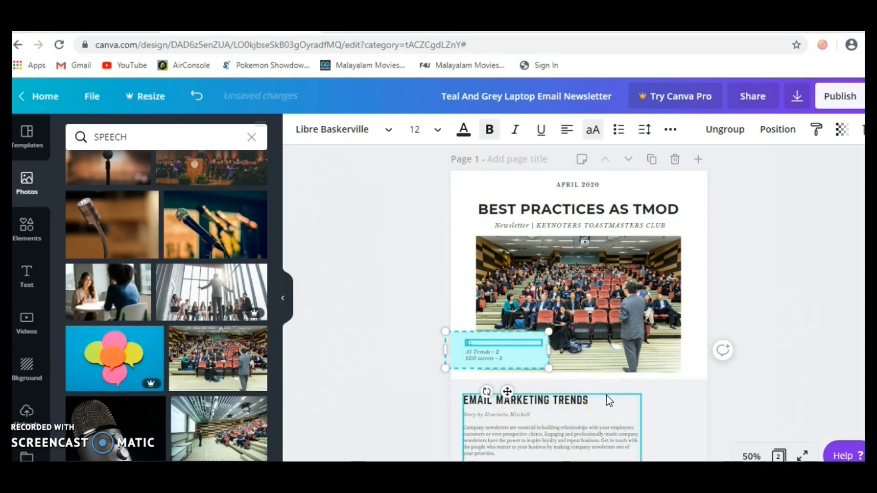
pyautogui.write('T')
pyautogui.write('MOD:')
pyautogui.write(' MASTER')
pyautogui.write(' OF')
pyautogui.write(' CE')
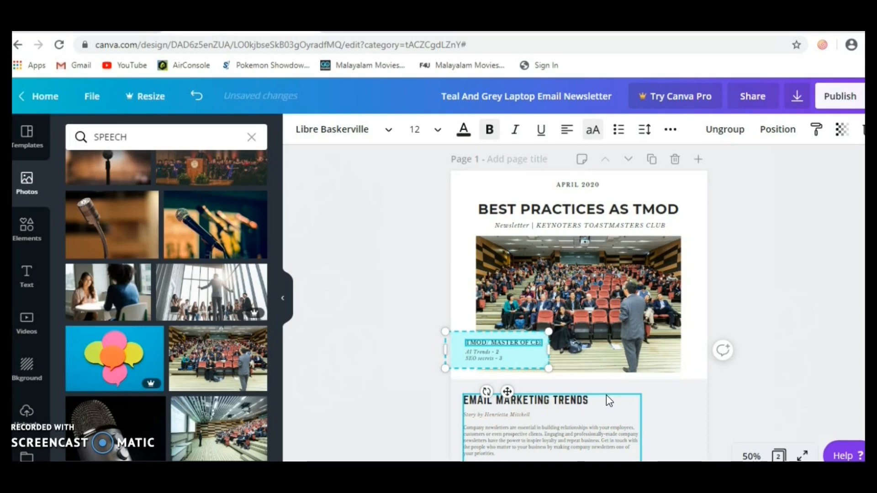
pyautogui.write('REMONY')
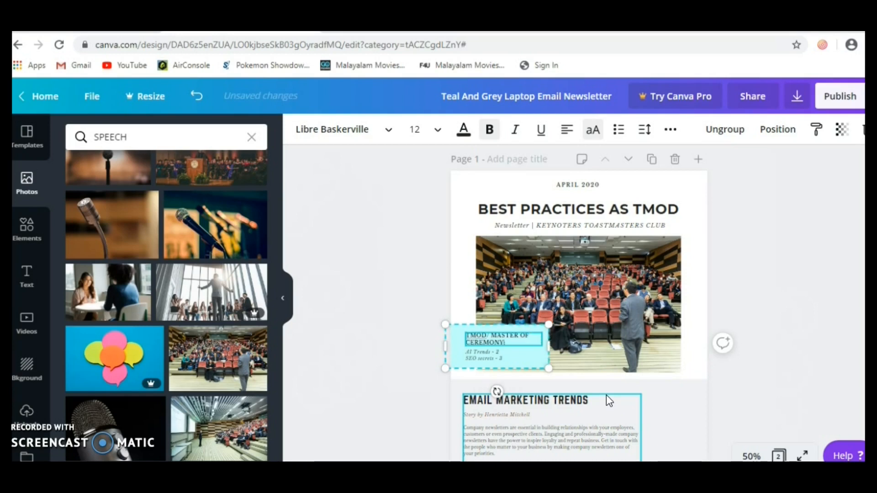
pyautogui.write('/ EMCEE/HOST:')
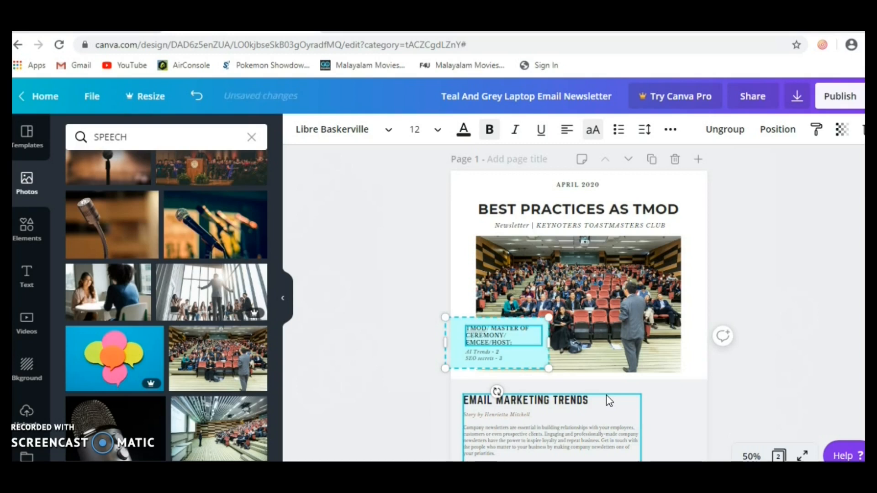
# Step: Delete the "AI Trends" and "SEO secrets" lines from the teal box and shrink the box slightly
pyautogui.click(498, 359)
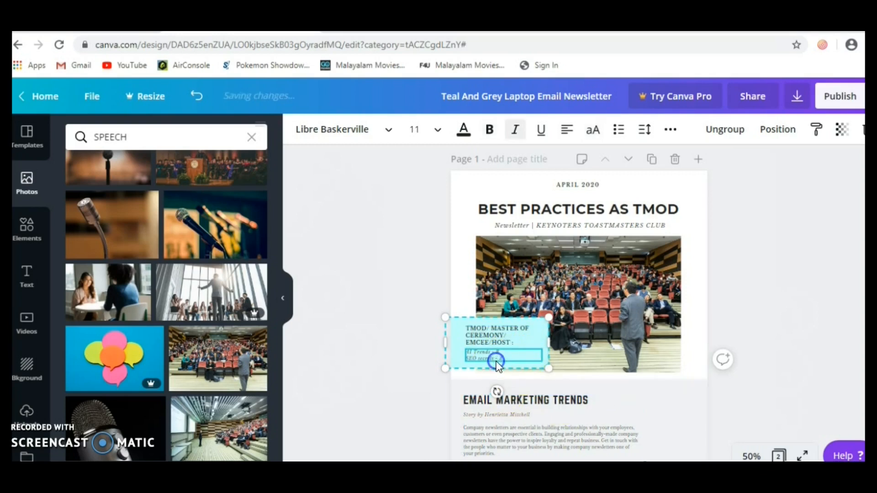
pyautogui.press('Delete')
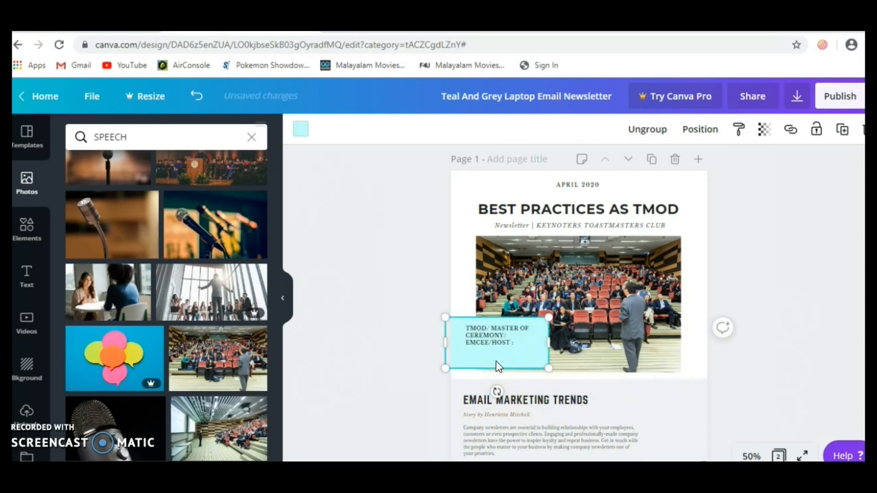
pyautogui.moveTo(548, 367); pyautogui.dragTo(540, 351)
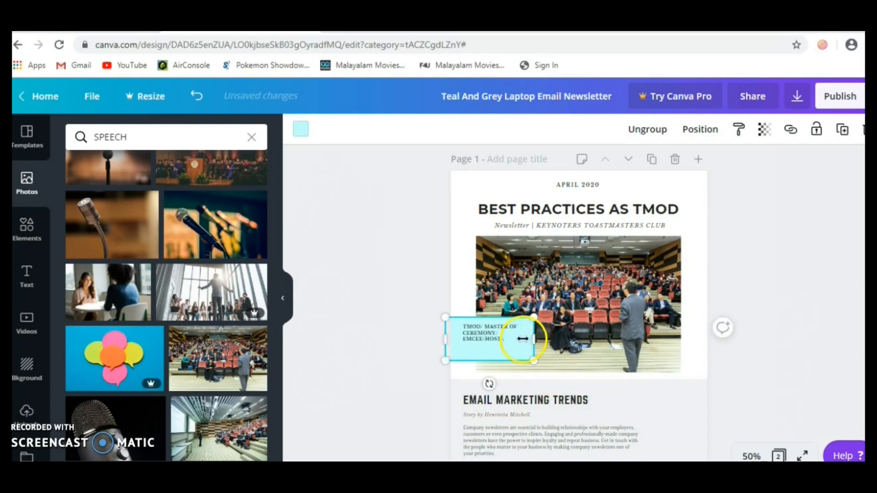
# Step: Center the heading text in the teal box and narrow the box from its left edge
pyautogui.click(506, 346)
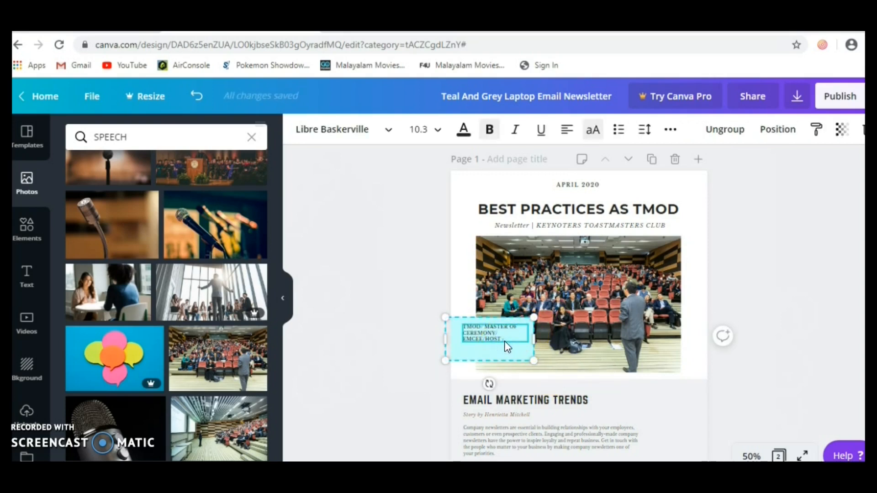
pyautogui.click(565, 134)
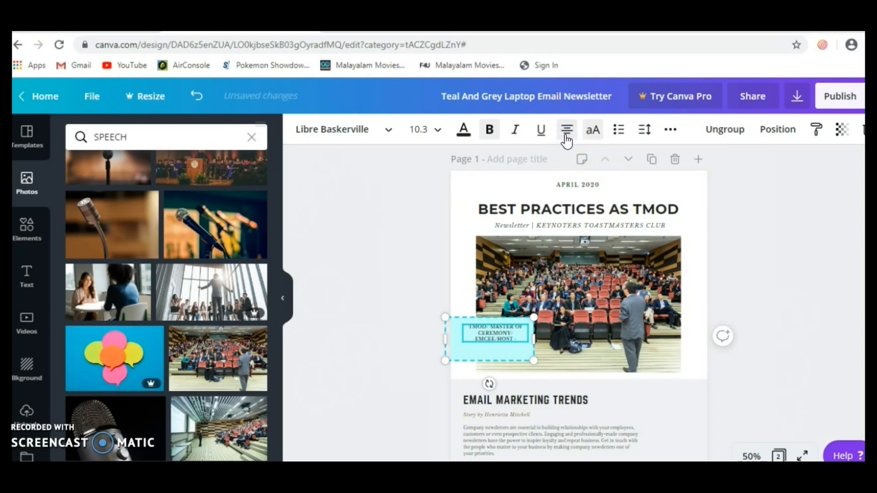
pyautogui.moveTo(444, 340); pyautogui.dragTo(460, 340)
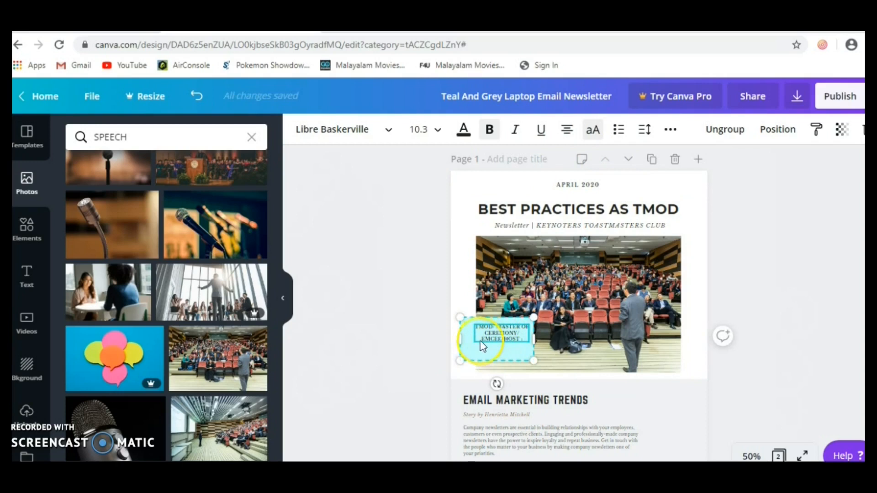
# Step: Set the teal box heading's font size to 14 and widen the box to the page's left edge
pyautogui.doubleClick(487, 335)
pyautogui.click(435, 131)
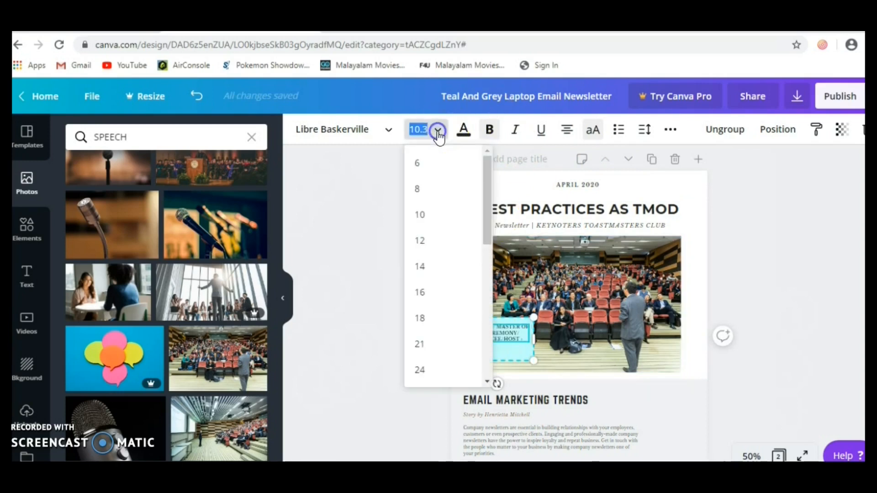
pyautogui.click(421, 267)
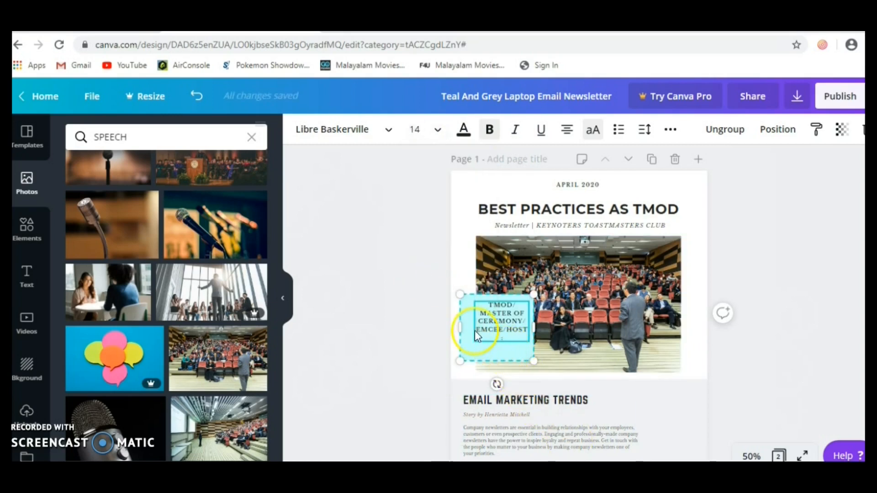
pyautogui.moveTo(460, 327); pyautogui.dragTo(451, 327)
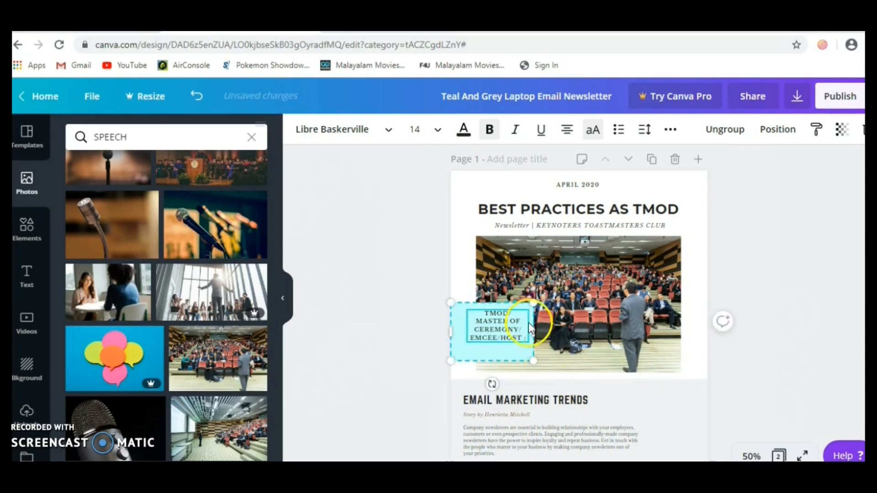
# Step: Scale the teal box down to about 4.4 by 3.1 and move it over the photo's lower-left corner
pyautogui.moveTo(533, 302); pyautogui.dragTo(501, 320)
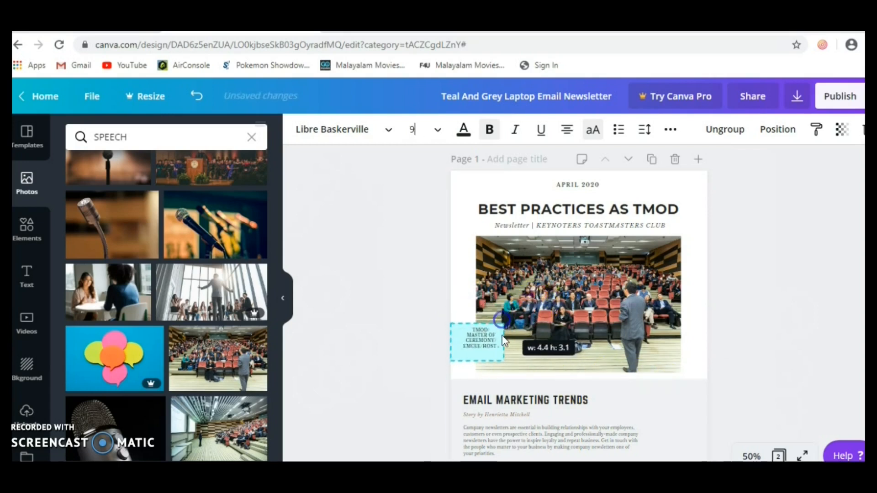
pyautogui.click(489, 350)
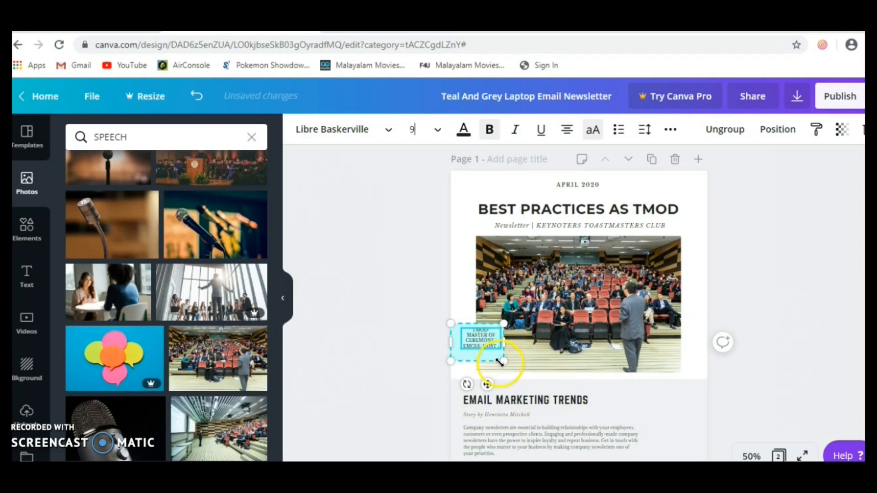
pyautogui.moveTo(487, 384); pyautogui.dragTo(504, 389)
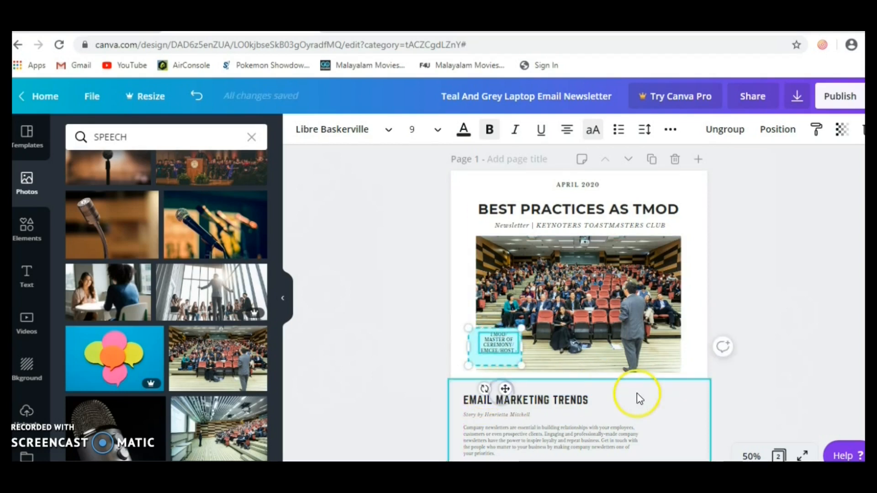
pyautogui.click(691, 352)
pyautogui.scroll(-5, 690, 352)
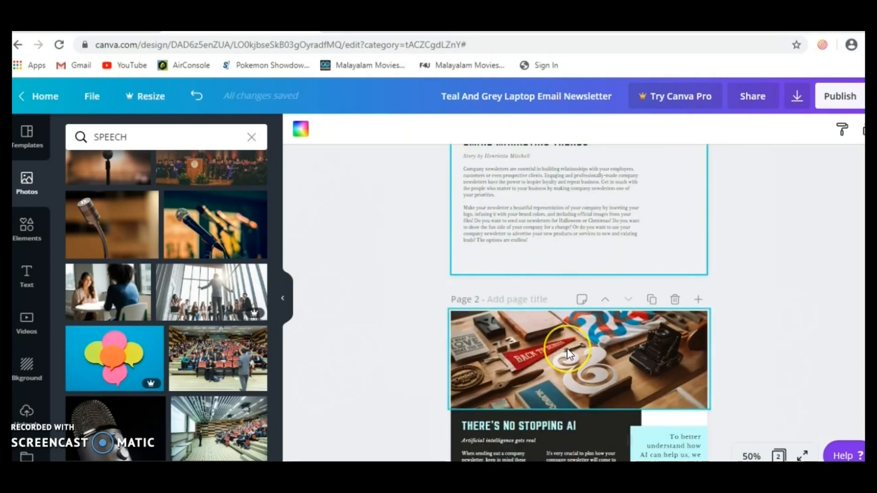
# Step: Review the body text on page 1 and the layout of both newsletter pages
pyautogui.scroll(3, 566, 349)
pyautogui.click(520, 331)
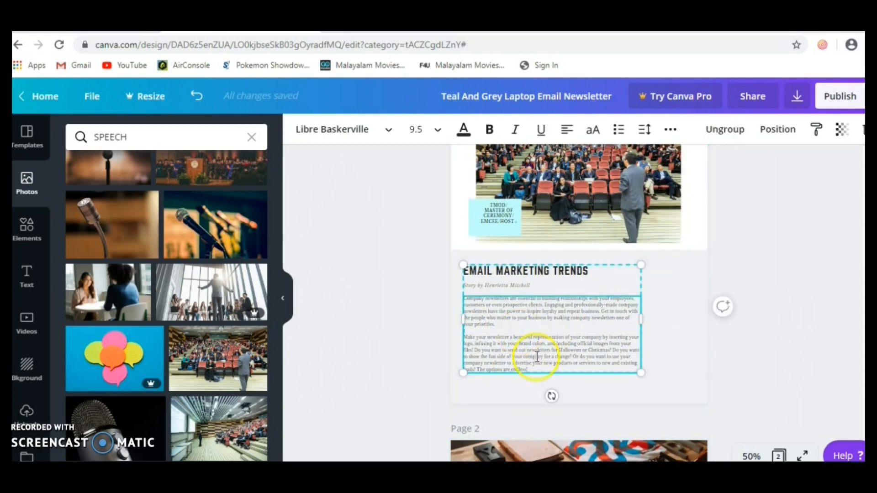
pyautogui.moveTo(528, 369); pyautogui.dragTo(472, 303)
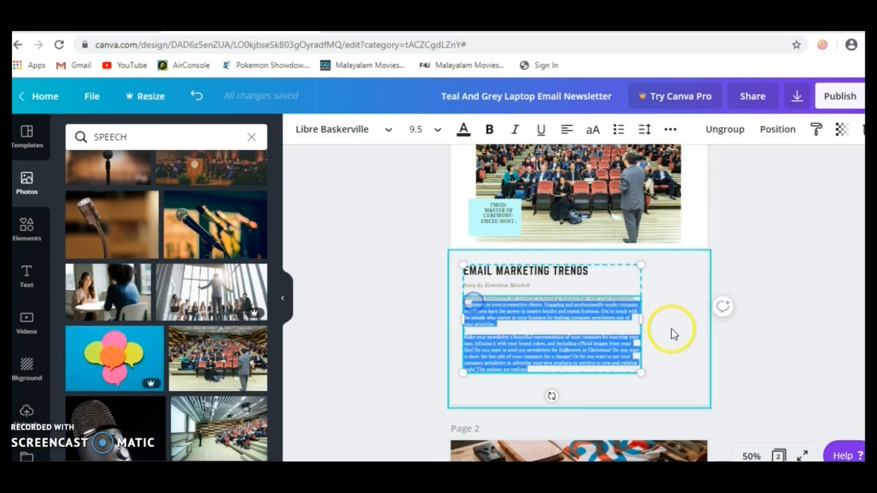
pyautogui.click(674, 334)
pyautogui.click(761, 331)
pyautogui.scroll(3, 762, 333)
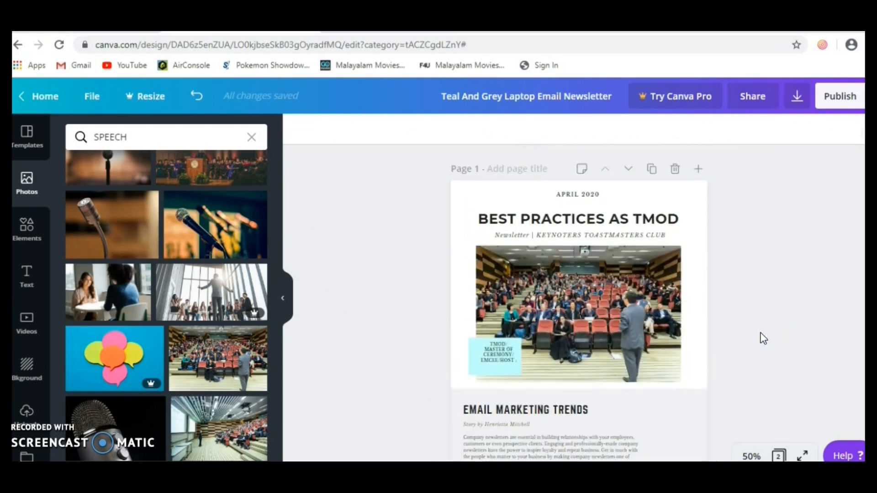
pyautogui.scroll(-10, 763, 338)
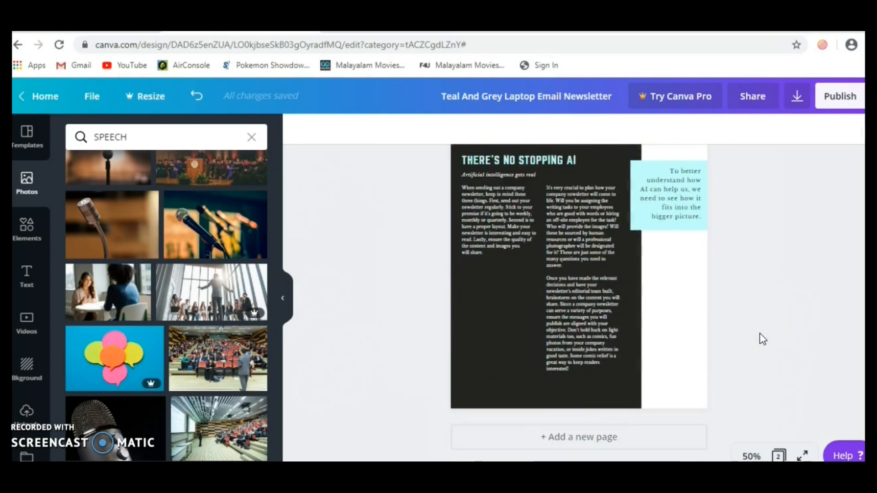
pyautogui.scroll(10, 759, 333)
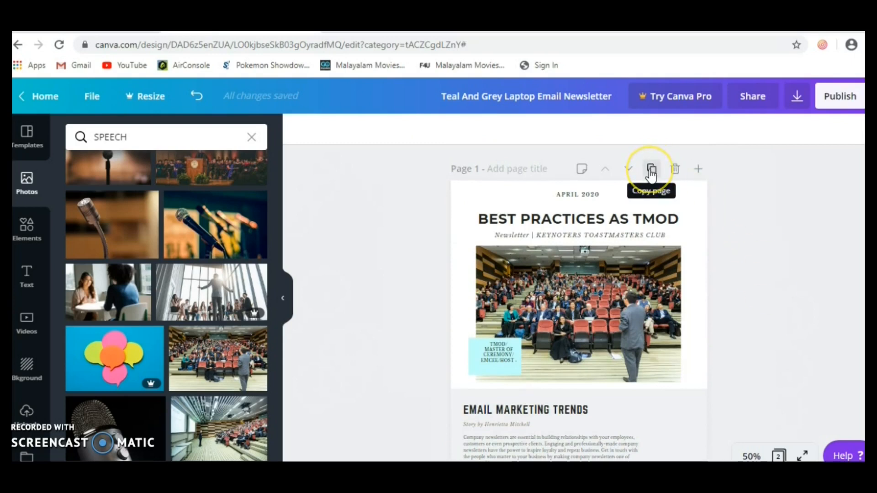
pyautogui.click(629, 170)
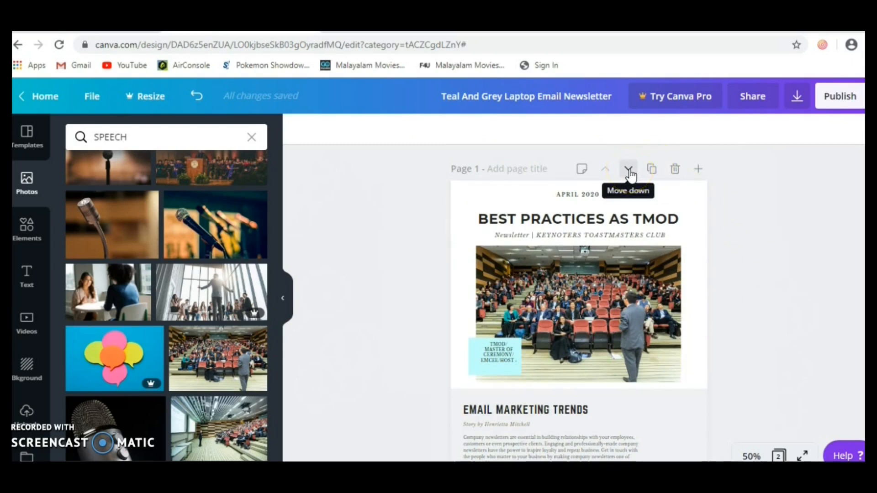
# Step: Save a note on page 1 reading "SHARE THIS WITH ANOTHER CANVA USER", with a second line about writing comments
pyautogui.click(581, 176)
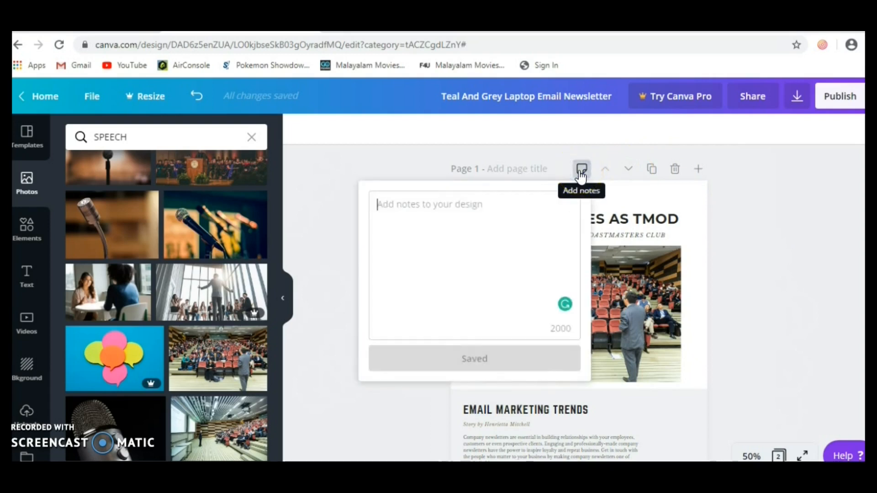
pyautogui.click(495, 242)
pyautogui.write('SHARE THIS WITH ANOTHER CANVE')
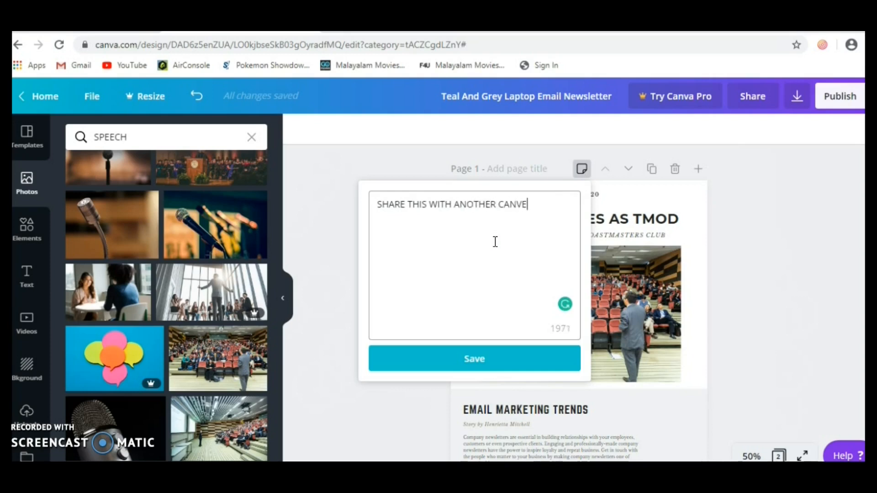
pyautogui.press('BackSpace')
pyautogui.write('A USER')
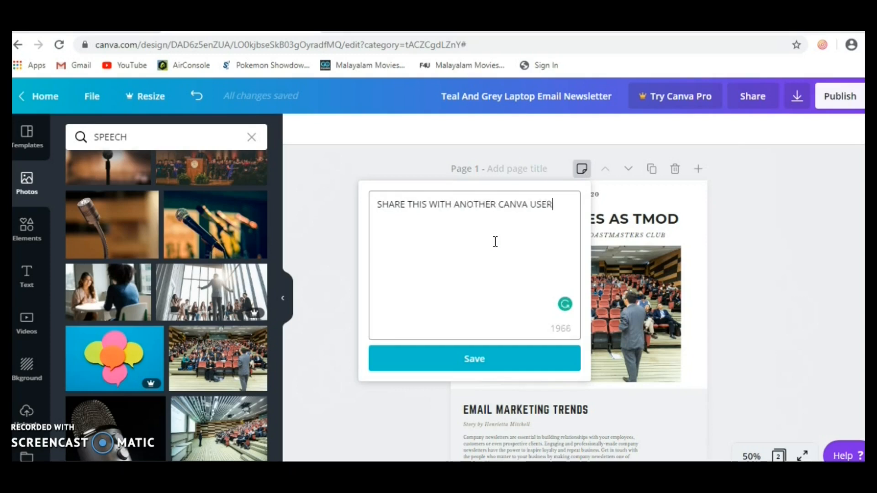
pyautogui.click(489, 256)
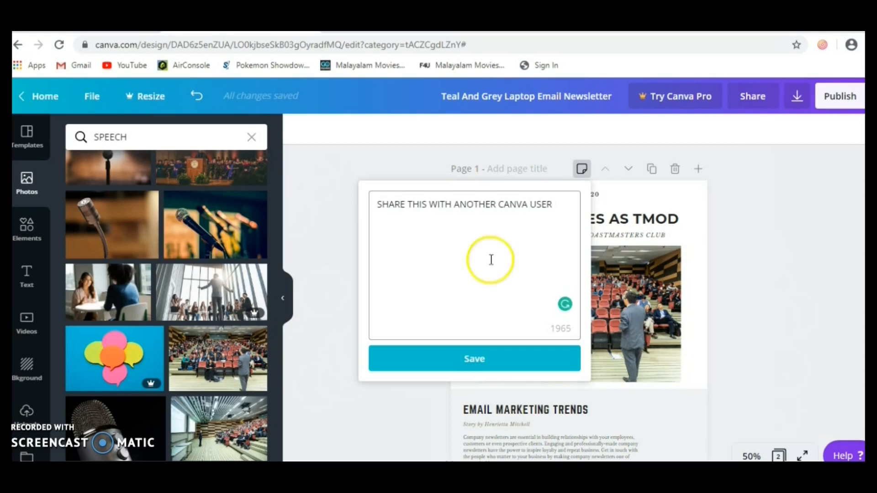
pyautogui.click(442, 368)
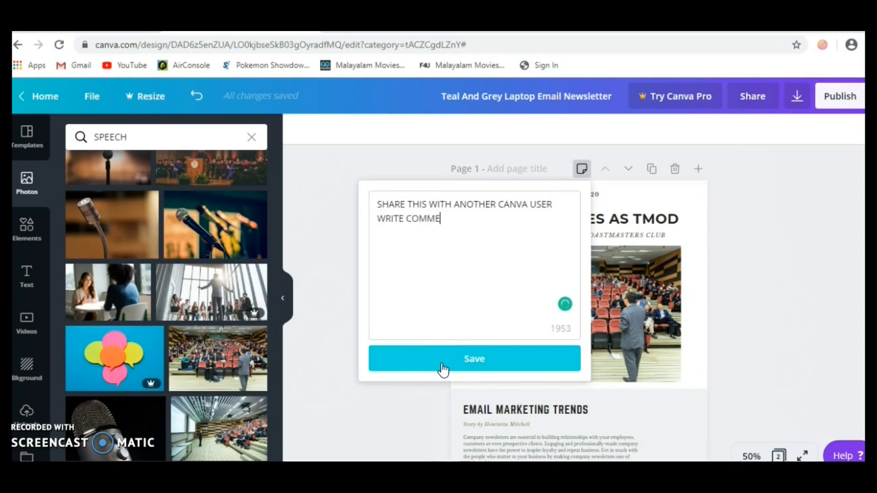
pyautogui.click(446, 369)
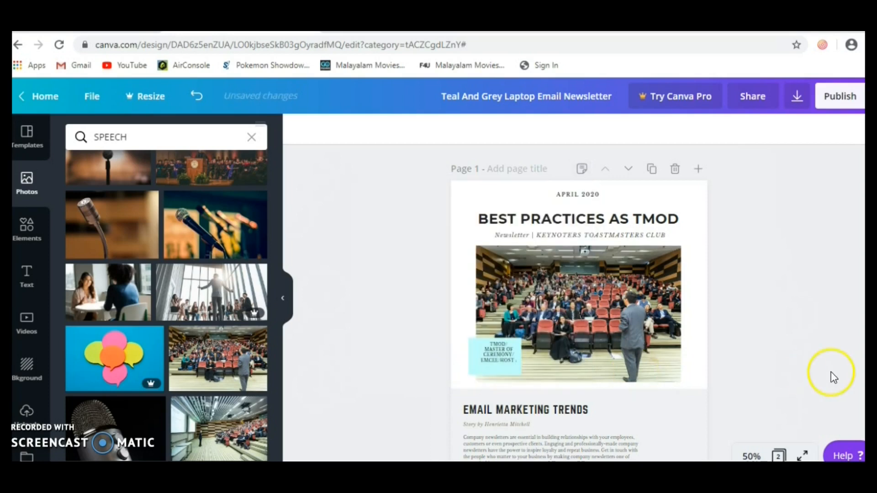
# Step: Add the "CUE THE confetti" font combination to page 1
pyautogui.scroll(-5, 778, 351)
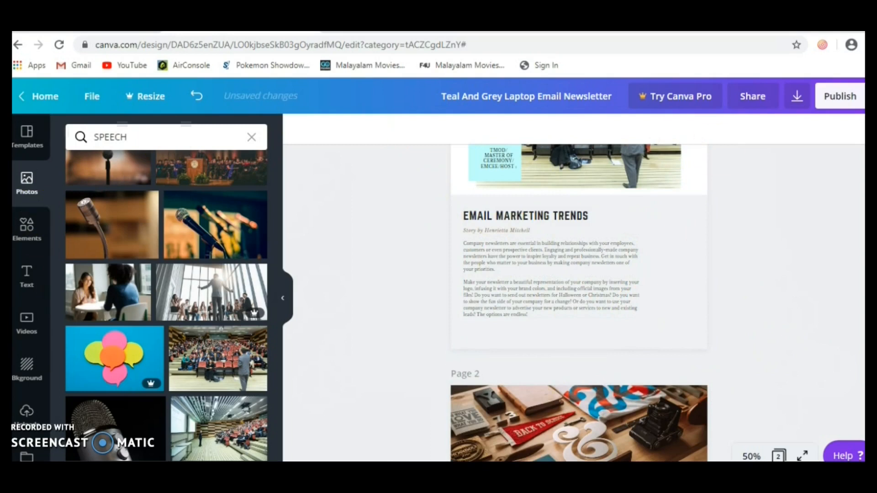
pyautogui.click(25, 275)
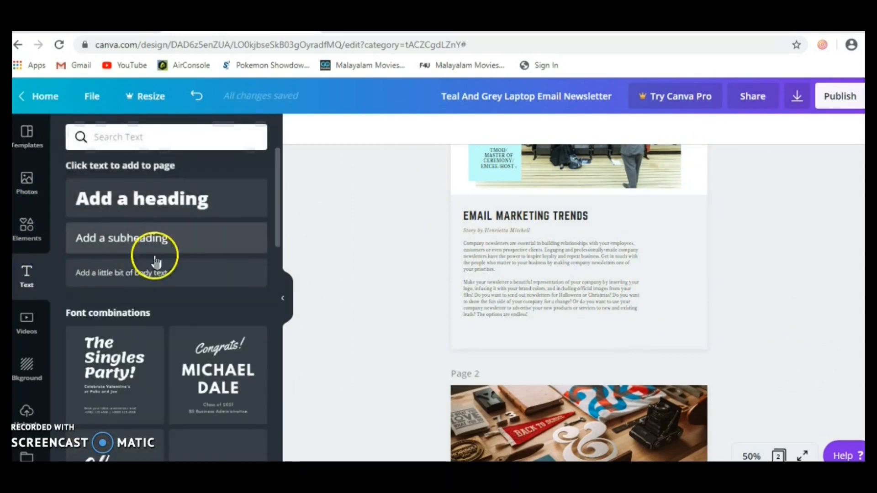
pyautogui.scroll(-8, 196, 273)
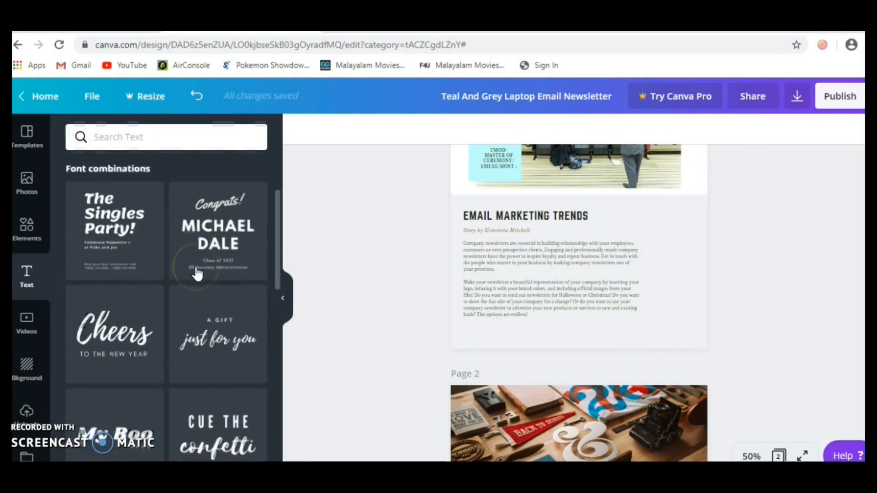
pyautogui.scroll(-1, 199, 275)
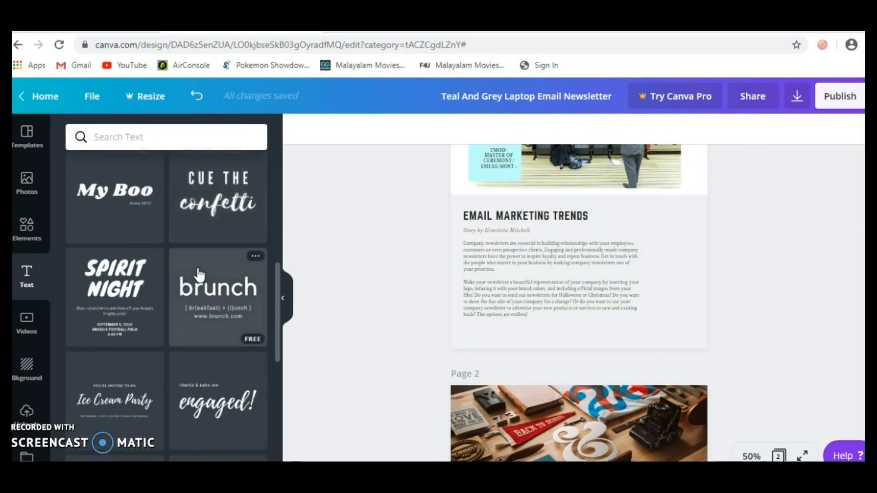
pyautogui.click(209, 219)
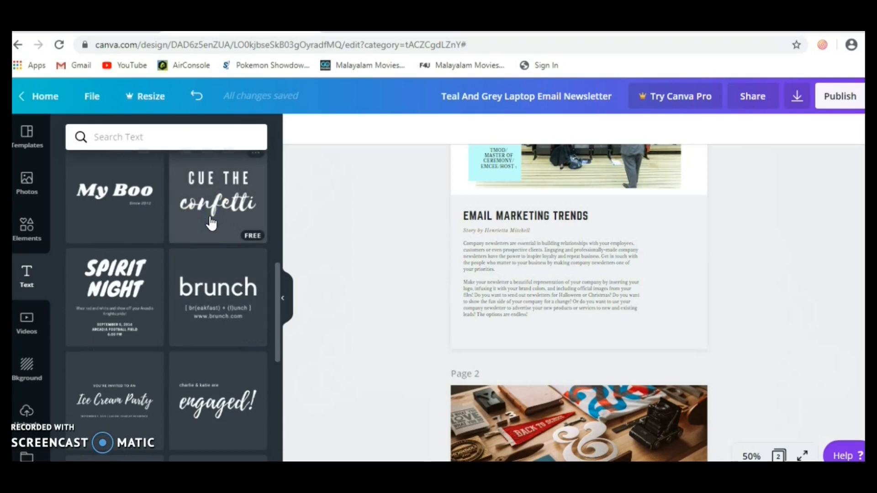
pyautogui.scroll(3, 759, 271)
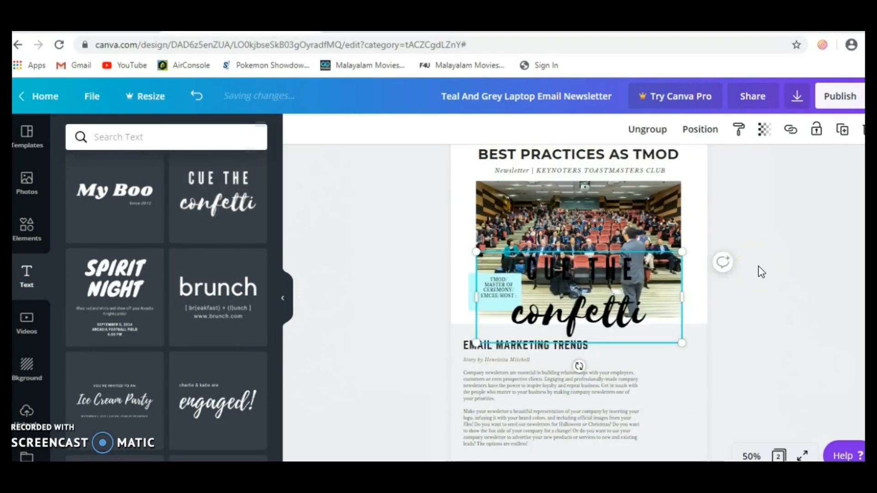
# Step: Scale the "CUE THE confetti" text down until its script line is about size 38.7 and place it in page 1's lower-right corner
pyautogui.click(478, 253)
pyautogui.moveTo(475, 252); pyautogui.dragTo(581, 319)
pyautogui.moveTo(648, 338); pyautogui.dragTo(674, 449)
pyautogui.scroll(-1, 716, 351)
pyautogui.scroll(-4, 713, 346)
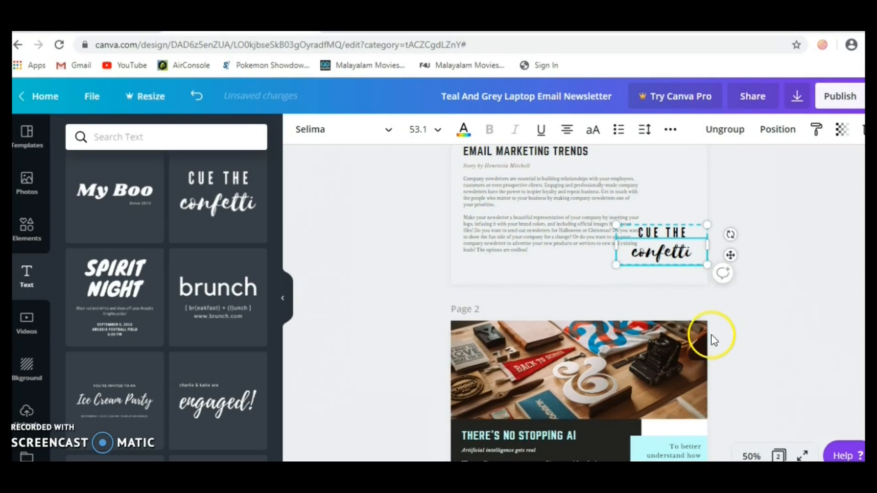
pyautogui.moveTo(615, 268); pyautogui.dragTo(640, 255)
# Step: Replace the word "confetti" with "FOLLOWINA" and set its font size to 24
pyautogui.doubleClick(678, 246)
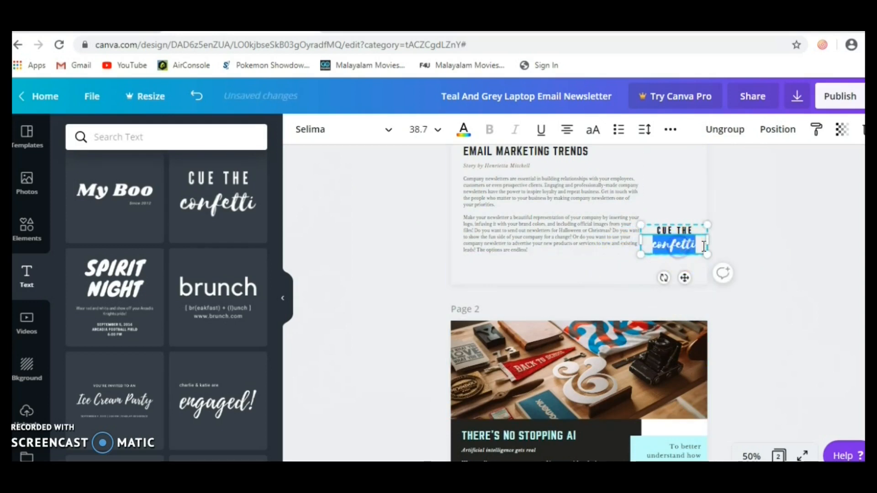
pyautogui.write('nAYANA')
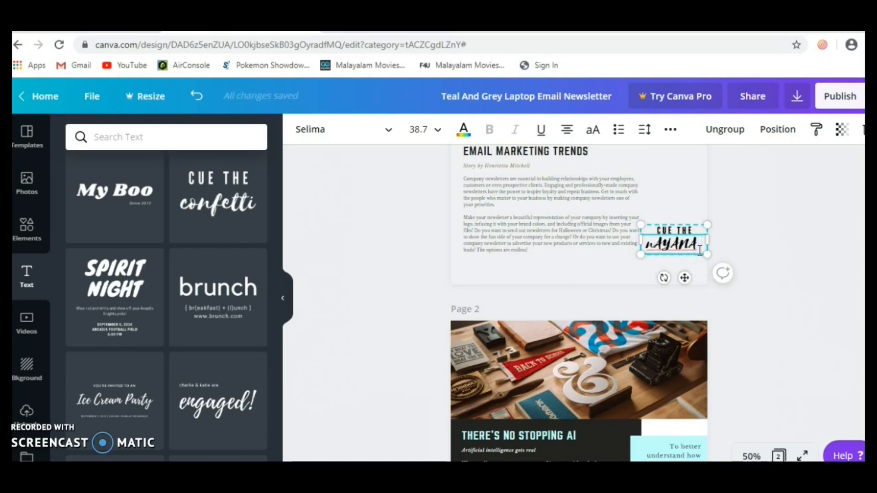
pyautogui.press('BackSpace')
pyautogui.press('BackSpace')
pyautogui.press('BackSpace')
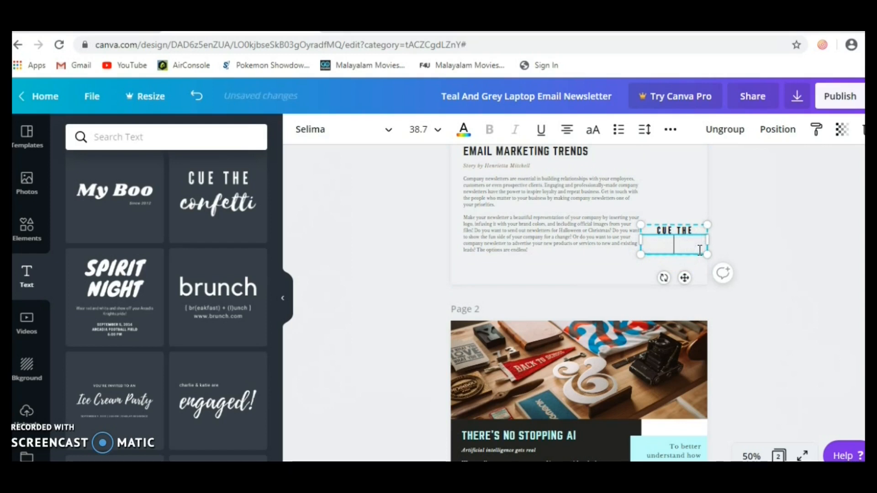
pyautogui.write('FOLLOWIn A')
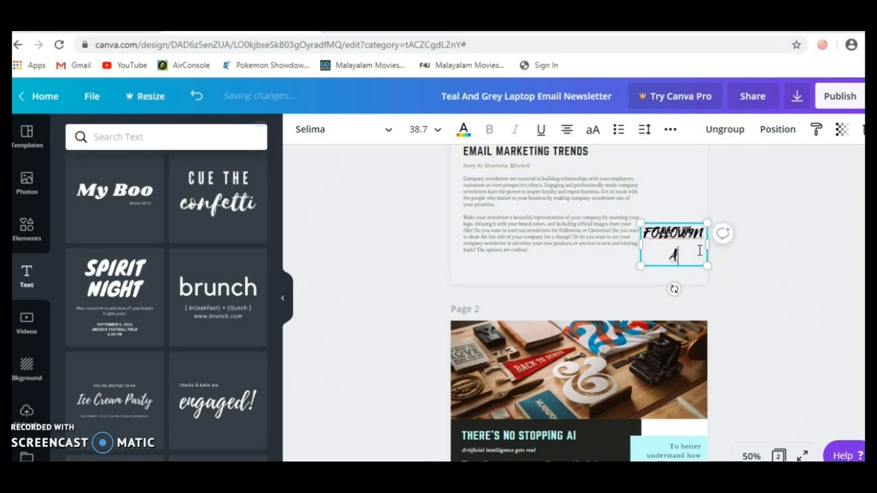
pyautogui.hotkey('ctrl', 'a')
pyautogui.click(444, 139)
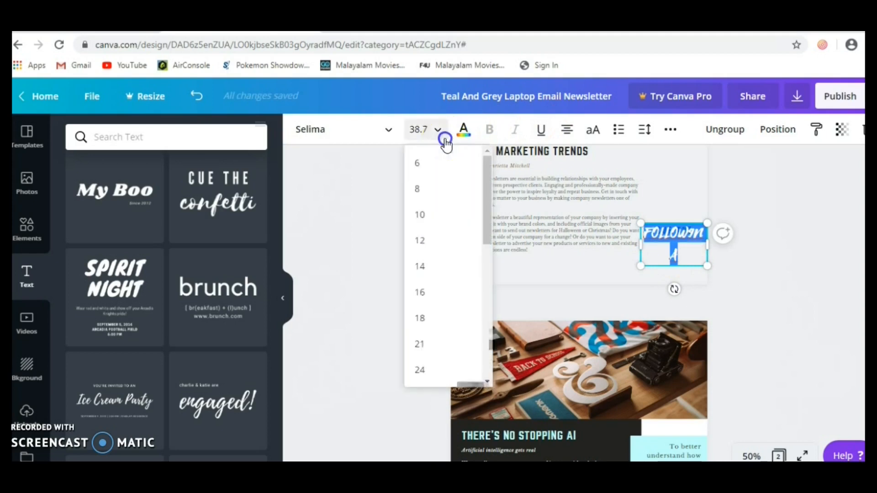
pyautogui.click(413, 371)
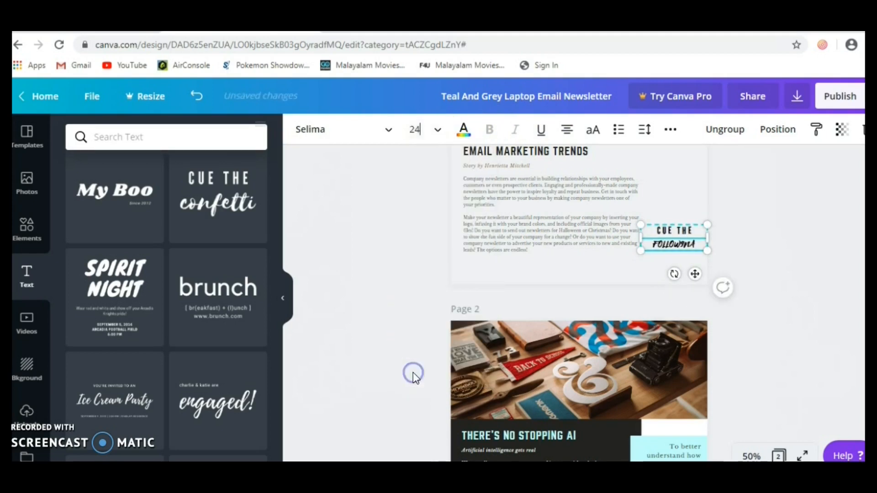
# Step: Replace "CUE THE" with "REGARDS" and move the sign-off group slightly down and left, beside the end of the body text
pyautogui.click(672, 229)
pyautogui.click(663, 232)
pyautogui.moveTo(658, 231); pyautogui.dragTo(684, 227)
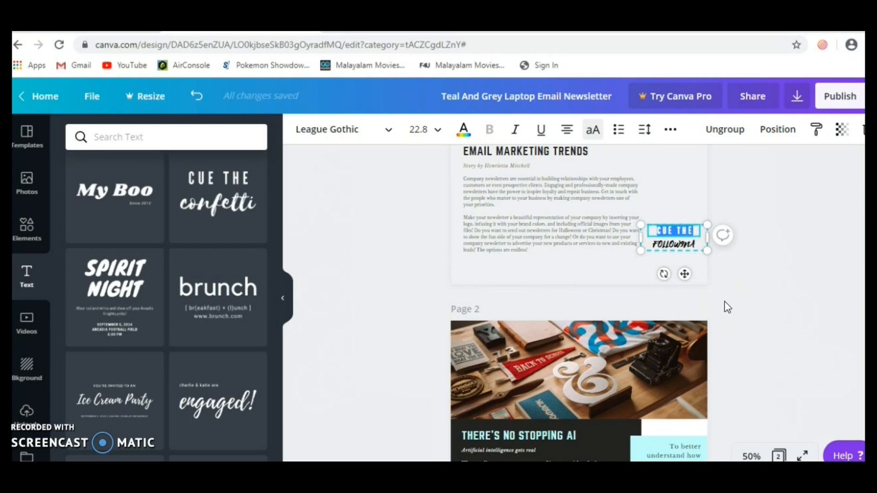
pyautogui.write('REGARDS')
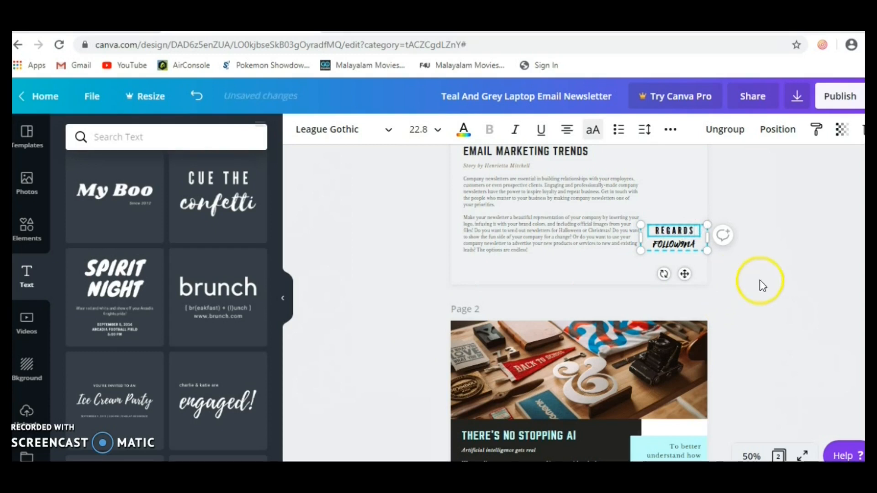
pyautogui.click(772, 282)
pyautogui.click(680, 247)
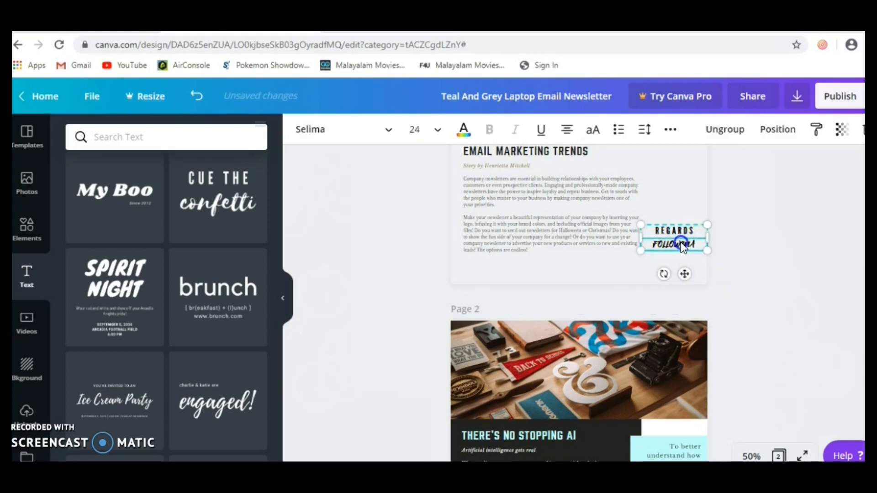
pyautogui.moveTo(684, 274); pyautogui.dragTo(671, 291)
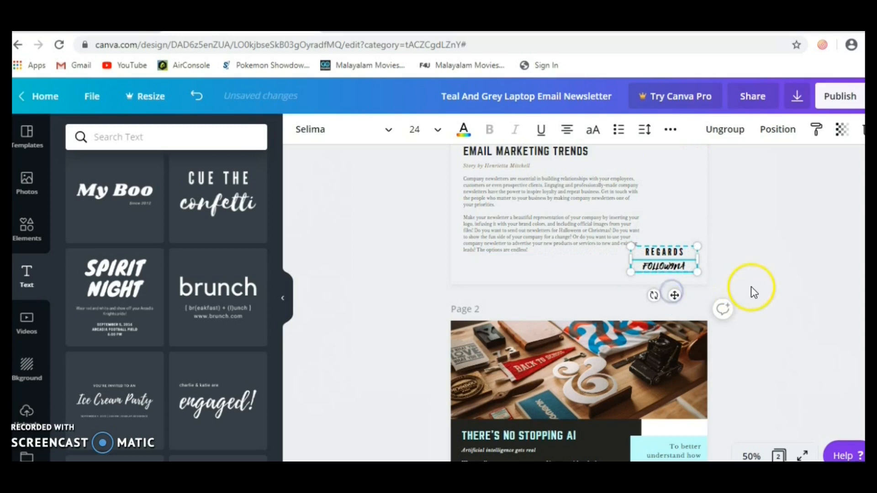
# Step: Justify both body paragraphs under the "Email Marketing Trends" heading
pyautogui.click(566, 229)
pyautogui.doubleClick(547, 219)
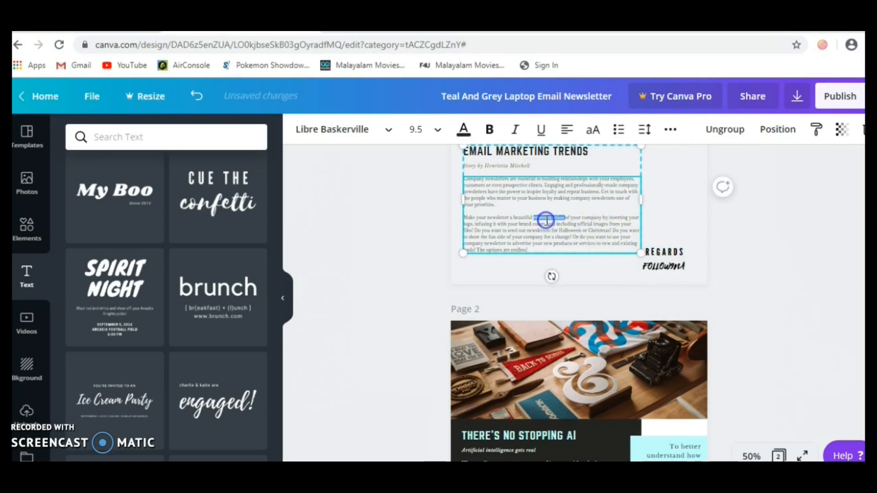
pyautogui.hotkey('ctrl', 'a')
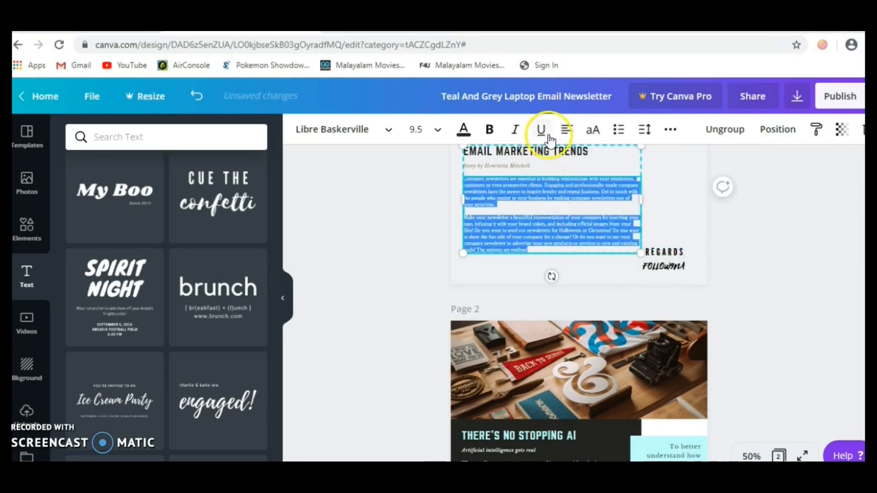
pyautogui.click(563, 131)
pyautogui.click(563, 132)
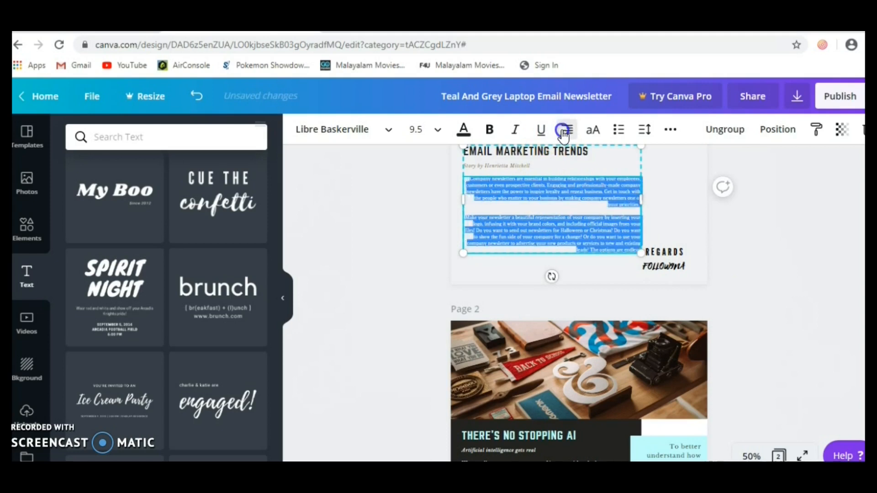
pyautogui.click(564, 133)
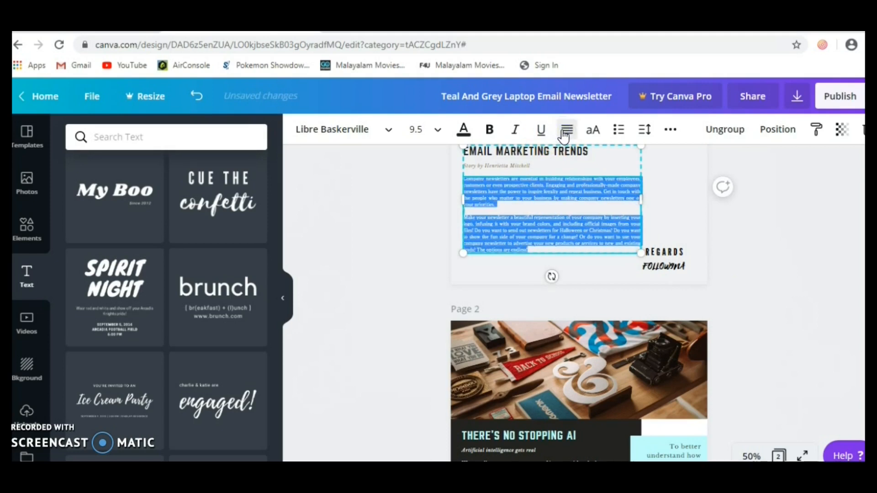
# Step: Search the fonts for "ARIAL" and set both body paragraphs under "Email Marketing Trends" to Arialle
pyautogui.click(335, 137)
pyautogui.click(165, 135)
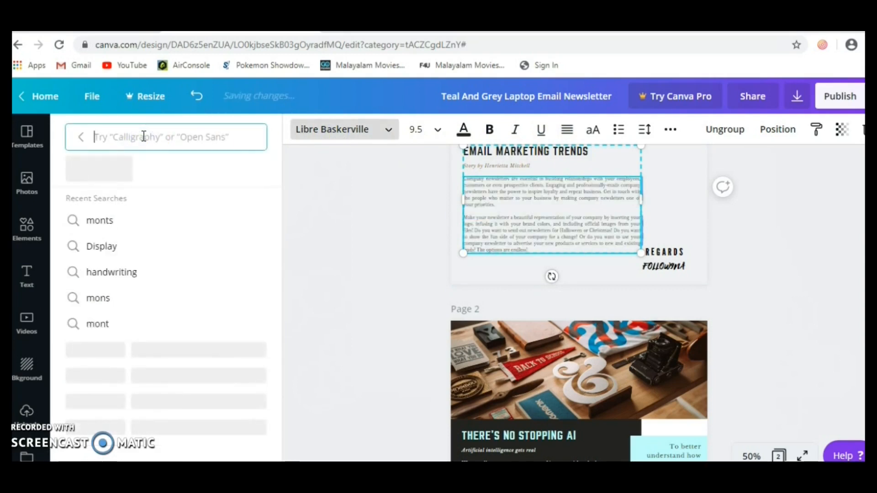
pyautogui.write('AR')
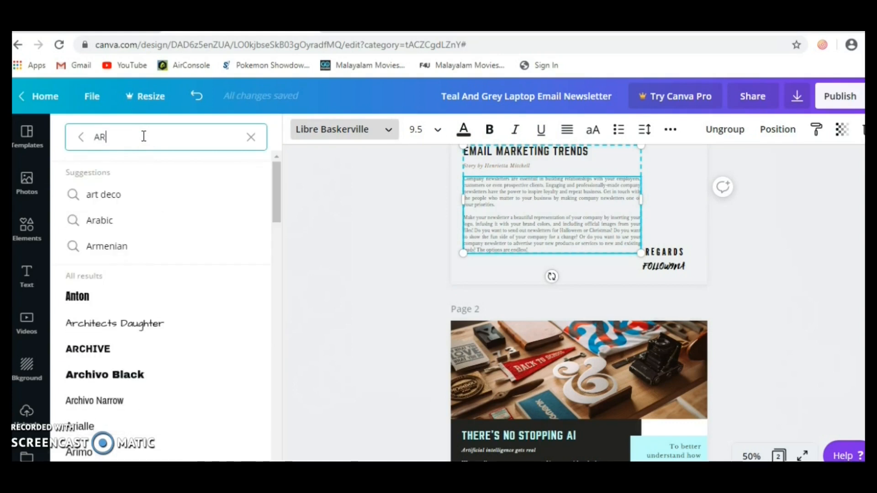
pyautogui.click(193, 147)
pyautogui.write('IAL')
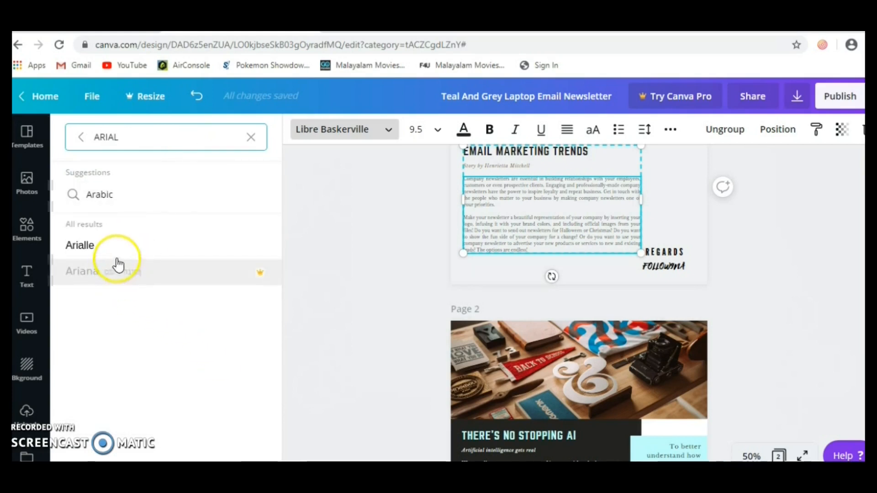
pyautogui.click(124, 246)
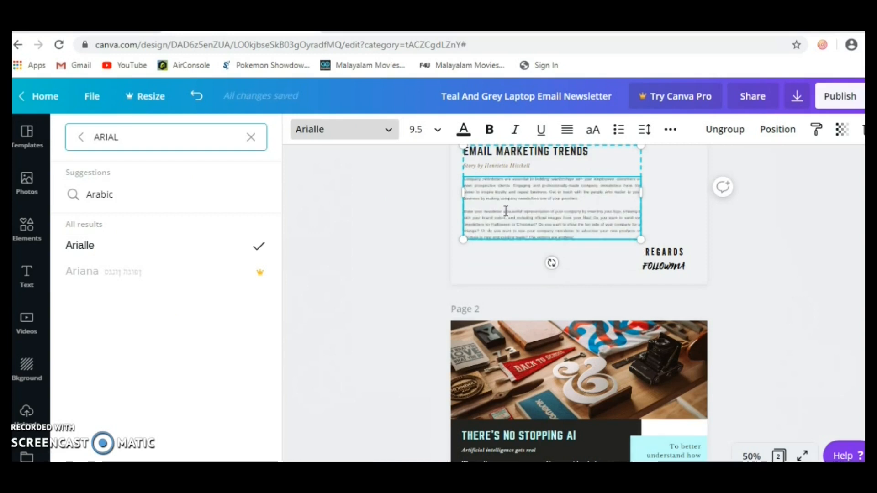
# Step: Set the body paragraphs' font size to 14, then scale the article text group down until the body size is about 11.1
pyautogui.moveTo(584, 235); pyautogui.dragTo(463, 179)
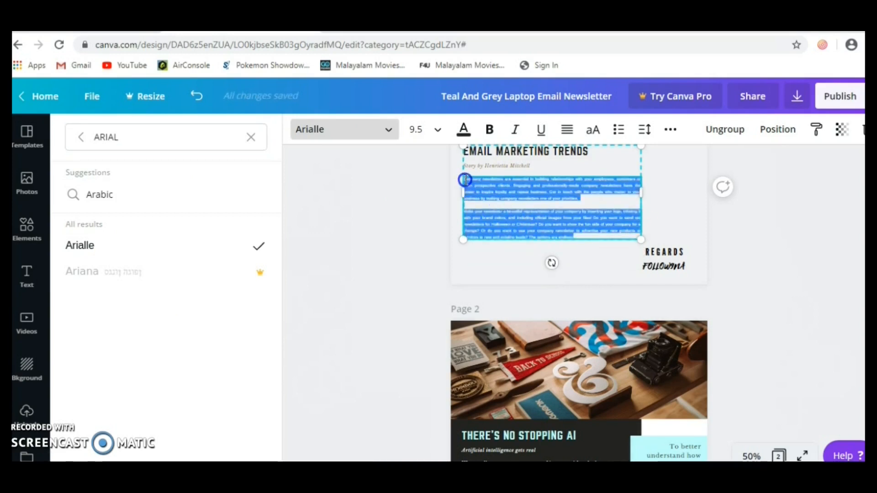
pyautogui.click(446, 136)
pyautogui.click(416, 273)
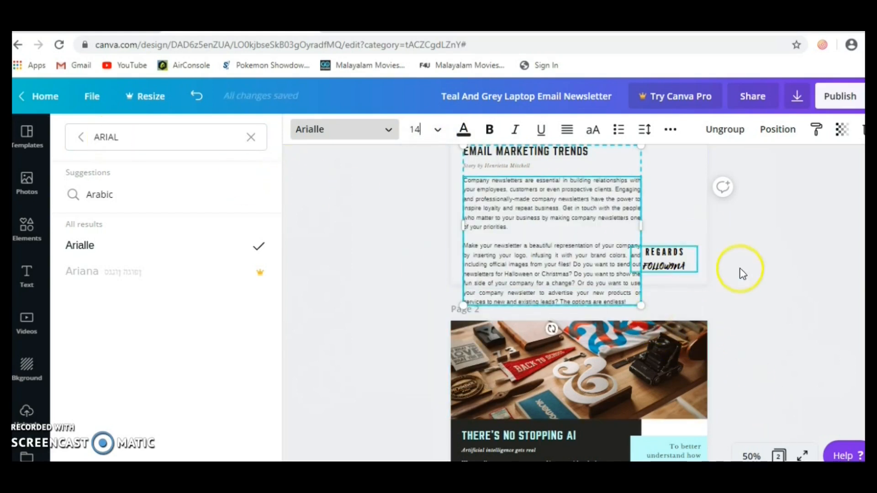
pyautogui.moveTo(634, 278); pyautogui.dragTo(626, 252)
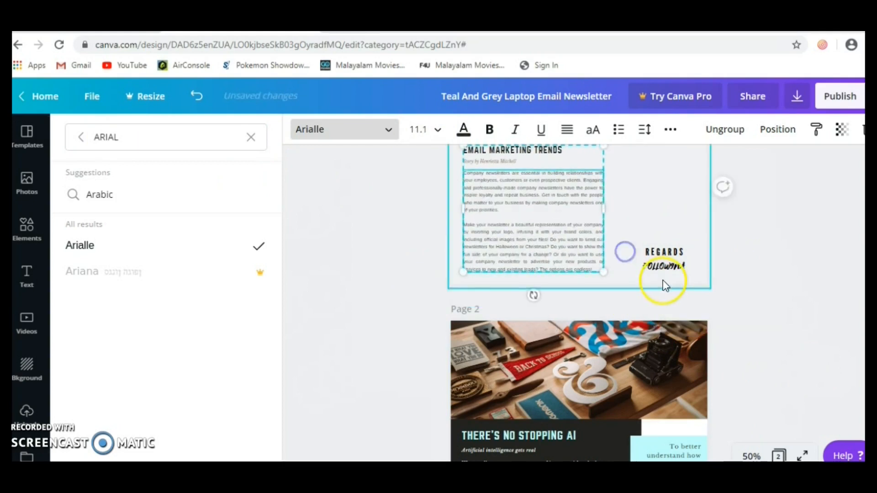
# Step: Replace the "Email Marketing Trends" heading with "TIPS ...."
pyautogui.scroll(2, 653, 286)
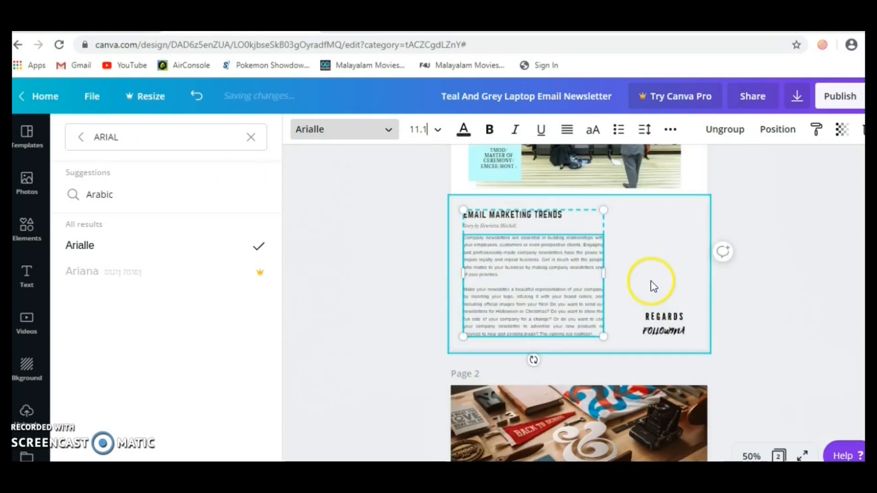
pyautogui.click(534, 226)
pyautogui.click(558, 216)
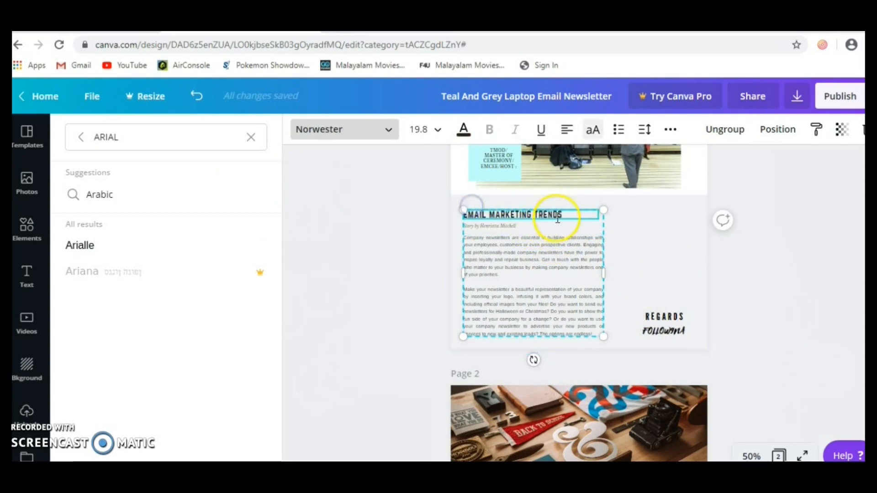
pyautogui.click(566, 214)
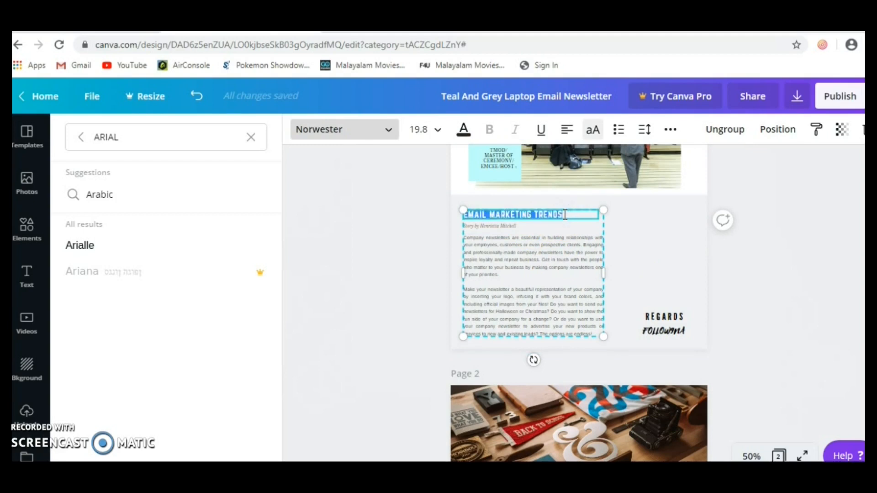
pyautogui.write('TIPS ....')
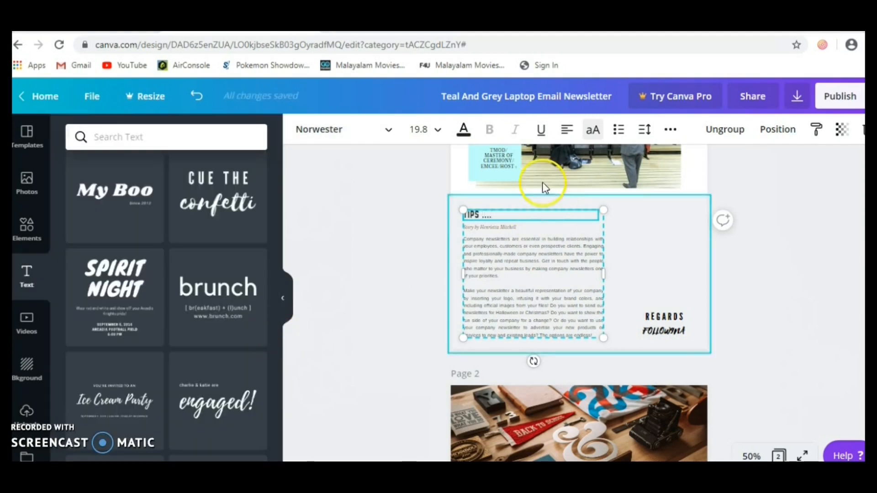
# Step: Search the elements for "SMILE" and add the yellow neon smiley face to page 1
pyautogui.click(34, 239)
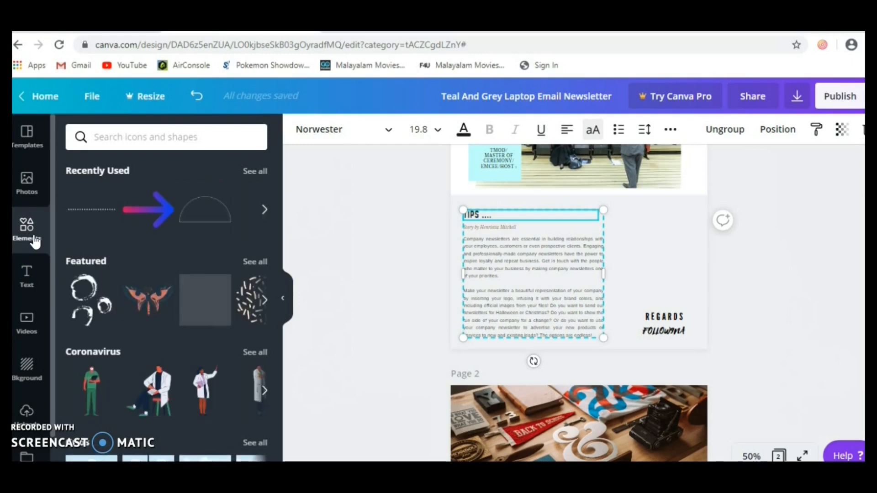
pyautogui.click(149, 136)
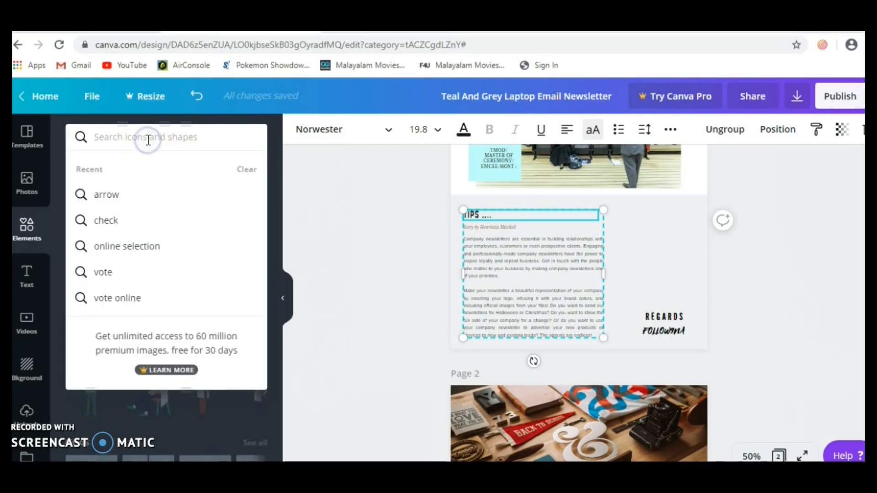
pyautogui.write('S')
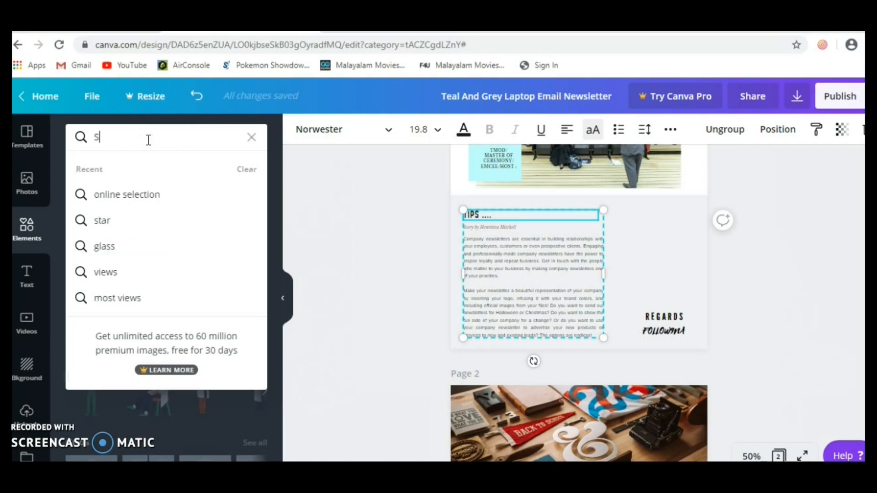
pyautogui.write('MILE')
pyautogui.press('Return')
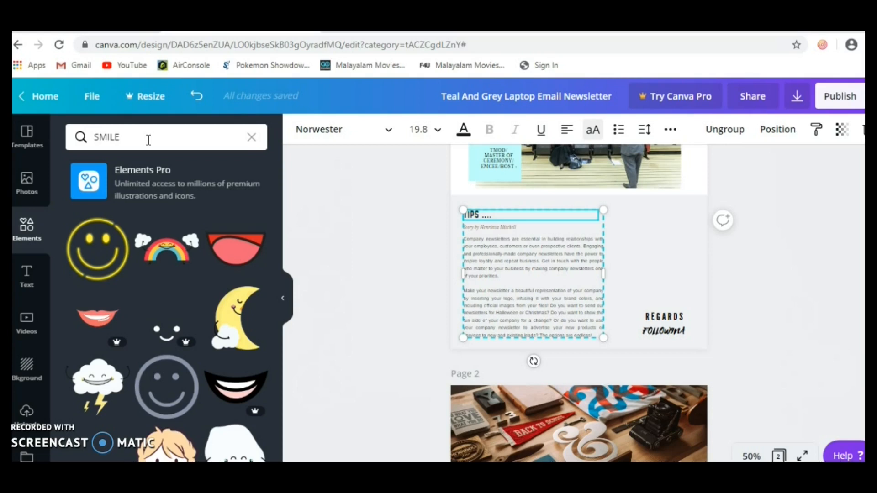
pyautogui.click(94, 273)
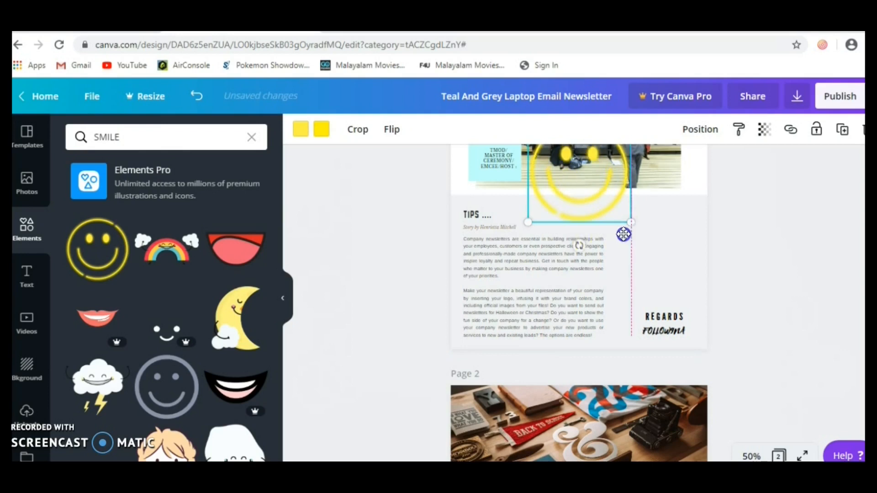
# Step: Shrink the smiley, place it beside the body text above the sign-off, and shift the sign-off group slightly left
pyautogui.moveTo(623, 234); pyautogui.dragTo(664, 257)
pyautogui.moveTo(607, 297); pyautogui.dragTo(639, 270)
pyautogui.moveTo(669, 235); pyautogui.dragTo(656, 251)
pyautogui.moveTo(662, 319); pyautogui.dragTo(658, 315)
pyautogui.click(623, 284)
pyautogui.click(744, 249)
pyautogui.scroll(1, 748, 254)
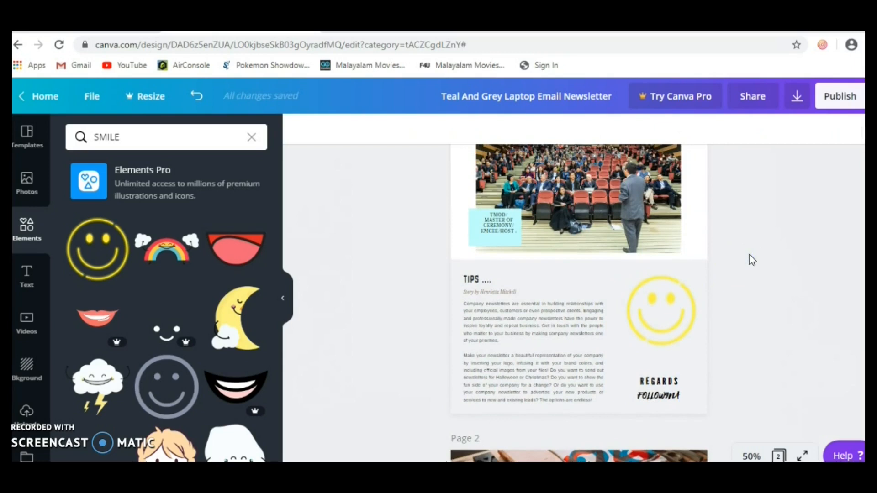
# Step: Add a circular photo frame to page 1 and scale it down to about 4.9 by 4.9
pyautogui.click(29, 228)
pyautogui.click(199, 278)
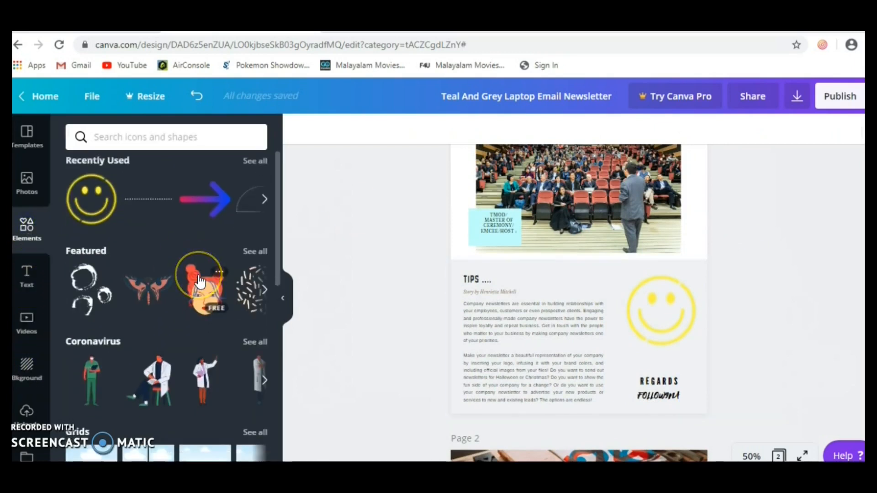
pyautogui.scroll(-10, 199, 278)
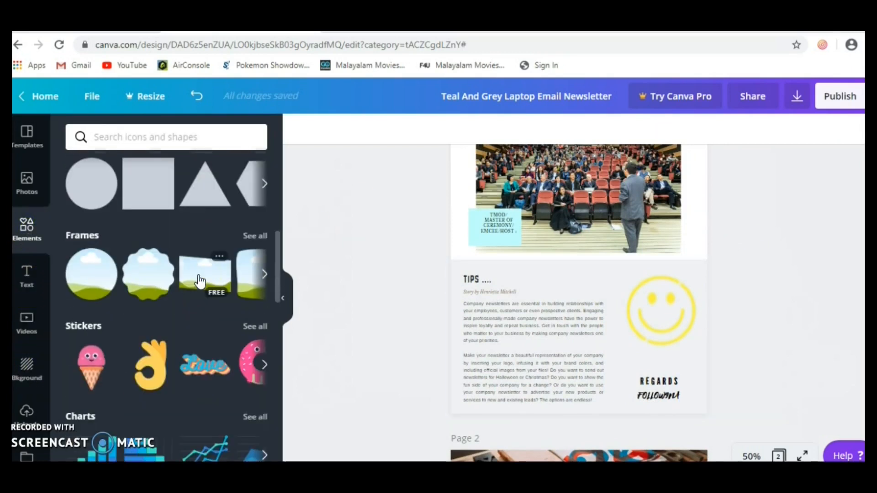
pyautogui.click(99, 295)
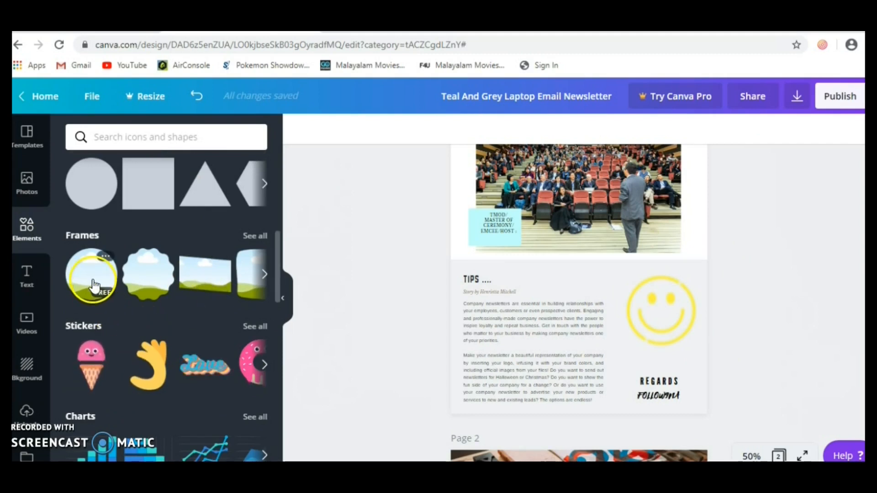
pyautogui.click(93, 279)
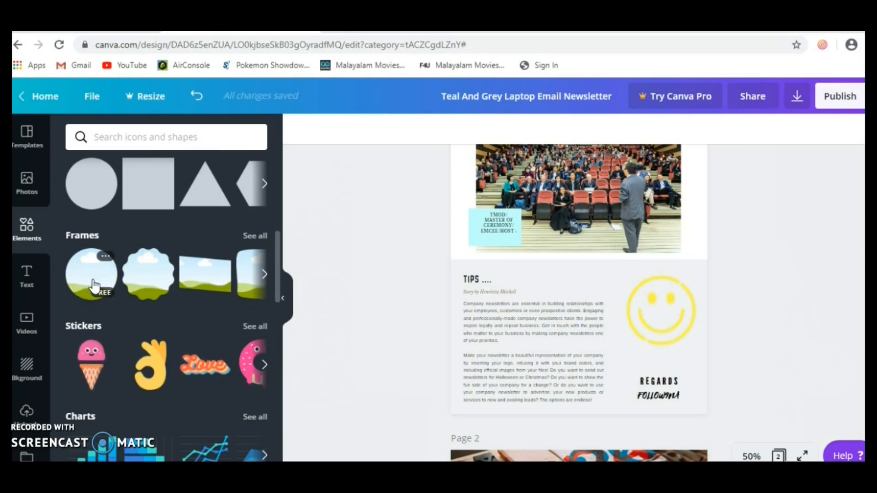
pyautogui.click(552, 265)
pyautogui.moveTo(551, 264); pyautogui.dragTo(593, 226)
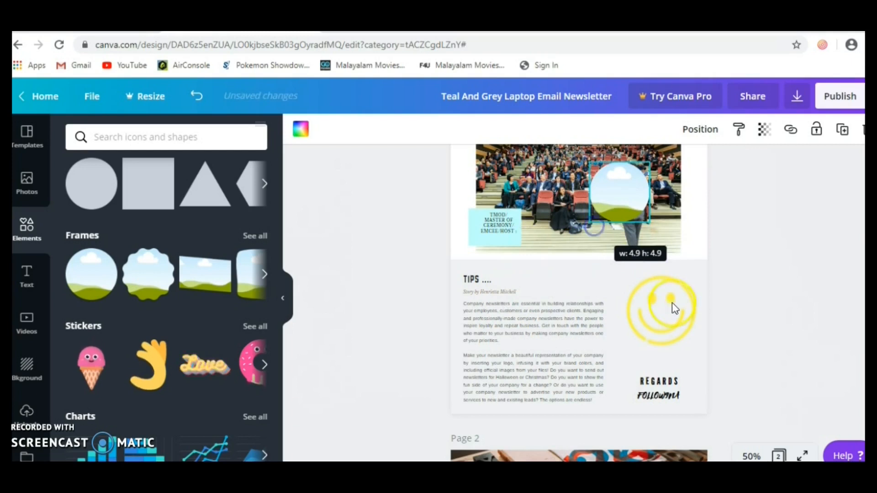
# Step: Shrink the smiley, move it up beside the "TIPS ...." heading, and place the circular frame between it and the sign-off
pyautogui.click(664, 321)
pyautogui.moveTo(626, 348); pyautogui.dragTo(644, 290)
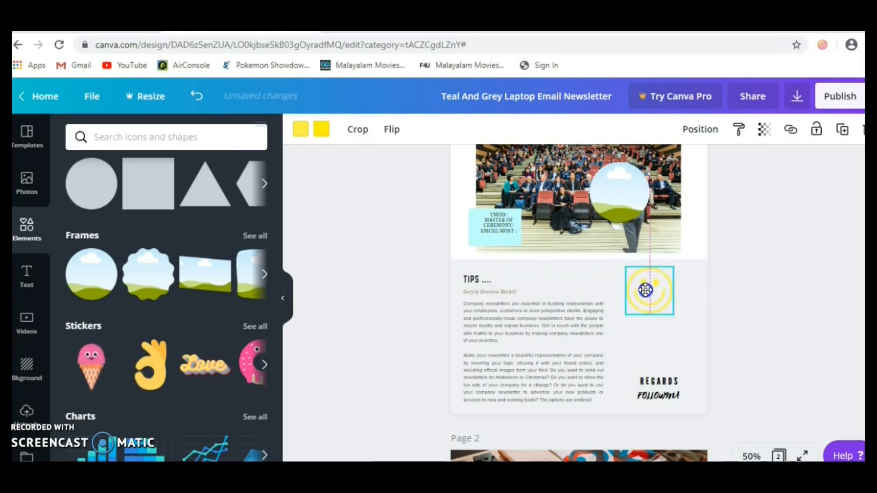
pyautogui.moveTo(617, 198); pyautogui.dragTo(656, 355)
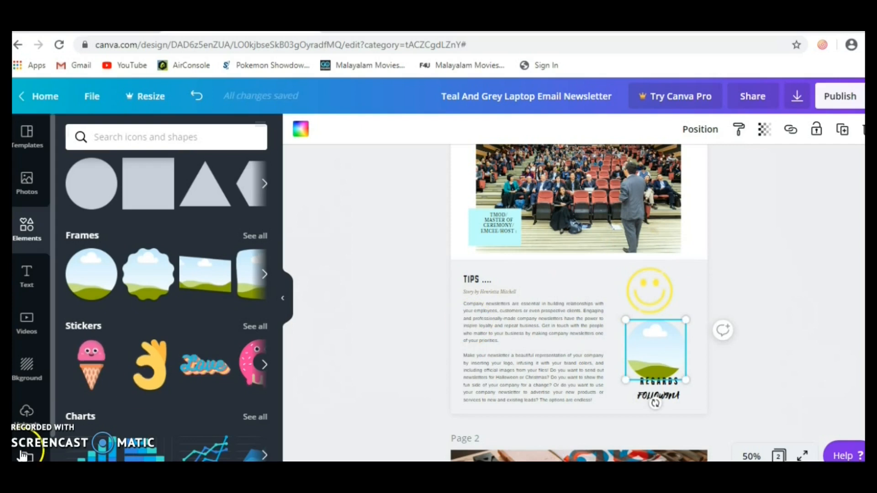
# Step: Insert the uploaded photo of the woman holding a pennant and drop it into the circular frame
pyautogui.click(29, 414)
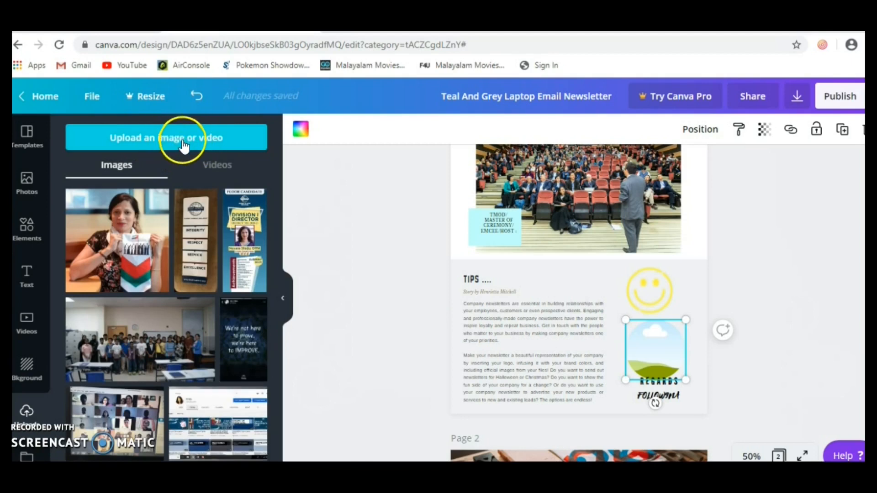
pyautogui.click(124, 264)
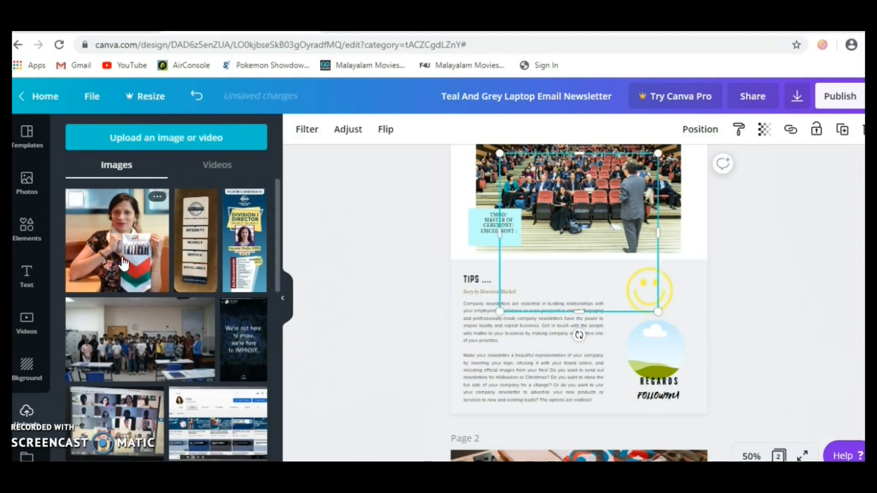
pyautogui.click(28, 288)
pyautogui.click(579, 252)
pyautogui.moveTo(579, 252); pyautogui.dragTo(639, 356)
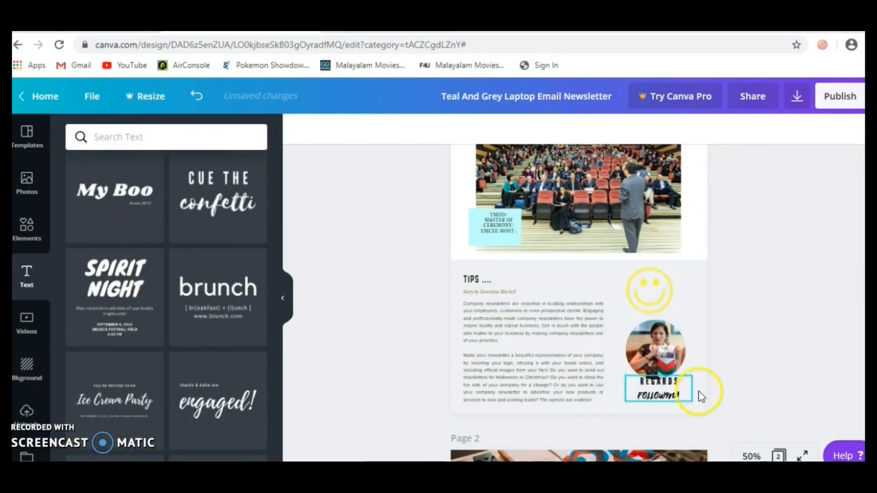
# Step: Nudge the "REGARDS" sign-off group slightly down, away from the circular photo
pyautogui.click(665, 388)
pyautogui.press('Down')
pyautogui.press('Down')
pyautogui.press('Down')
pyautogui.press('Down')
pyautogui.press('Down')
pyautogui.press('Down')
pyautogui.press('Down')
pyautogui.press('Down')
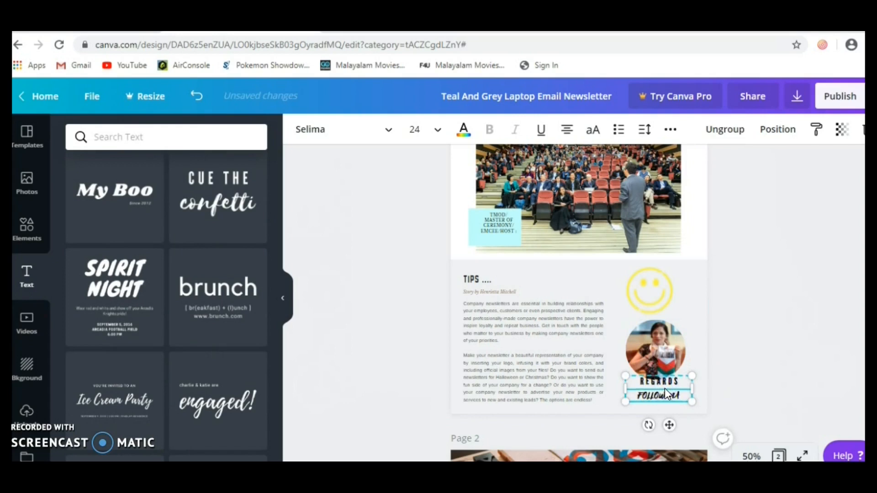
pyautogui.press('Down')
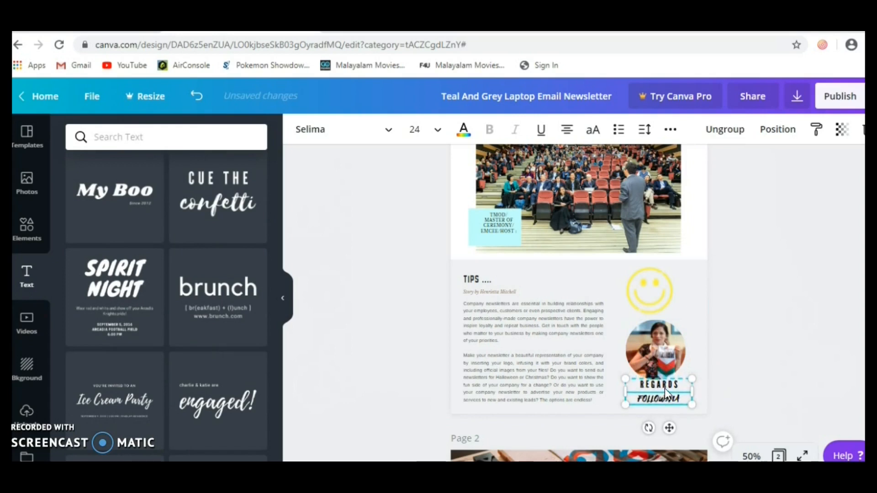
pyautogui.click(360, 313)
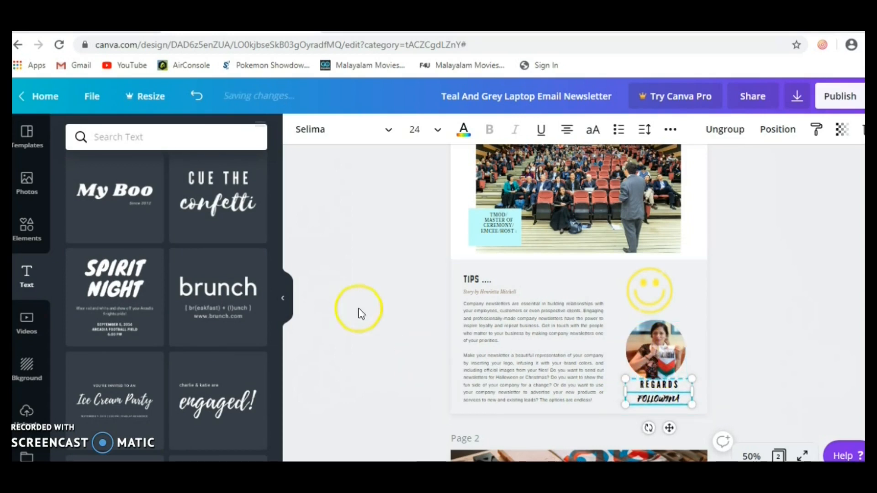
pyautogui.click(760, 347)
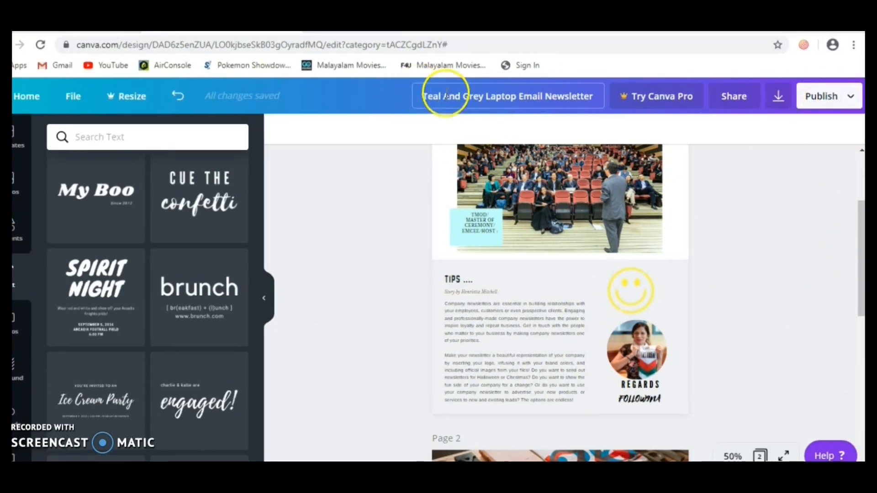
# Step: Replace "Teal And Grey Laptop Email" in the design title with "kEYNOTERS"
pyautogui.click(419, 97)
pyautogui.moveTo(418, 97); pyautogui.dragTo(501, 96)
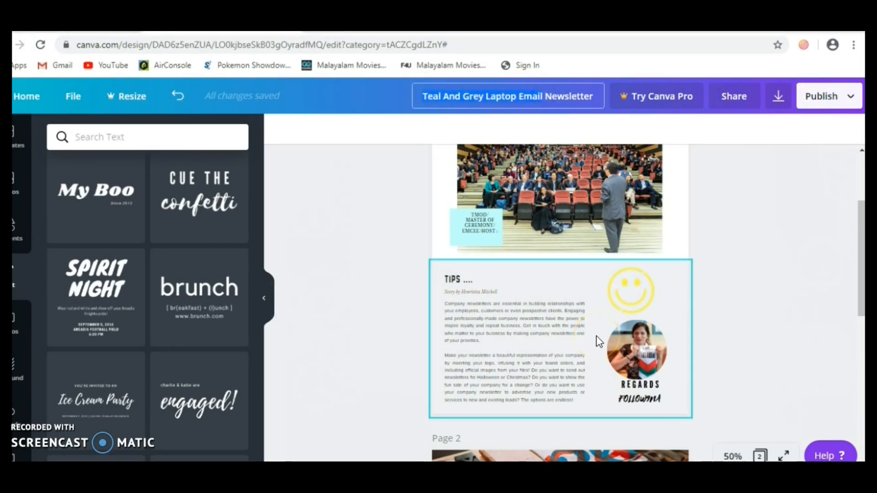
pyautogui.write('kEYNOTERS')
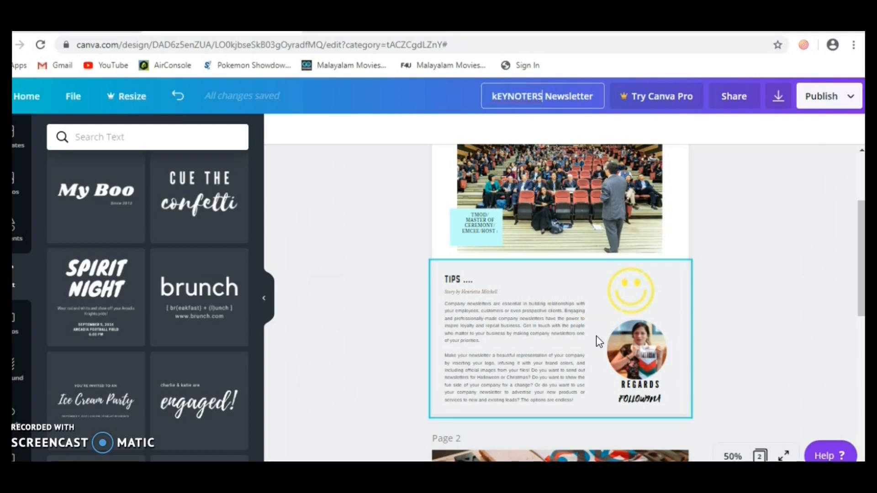
pyautogui.click(498, 95)
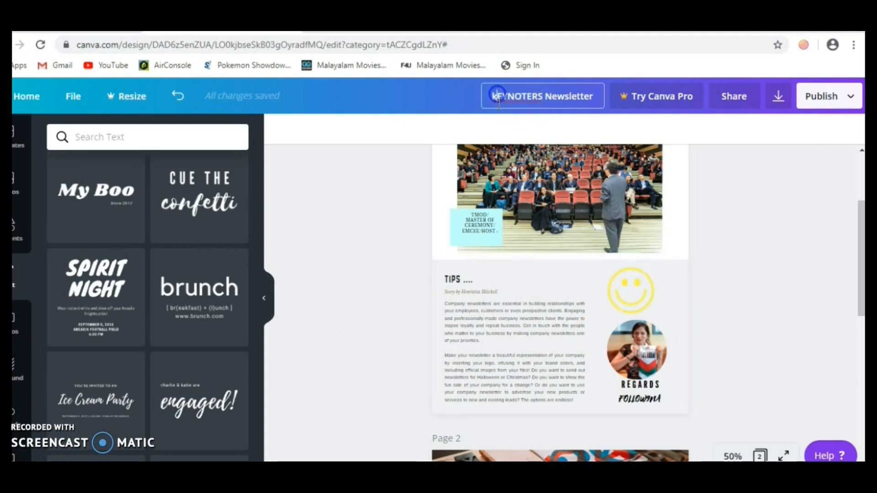